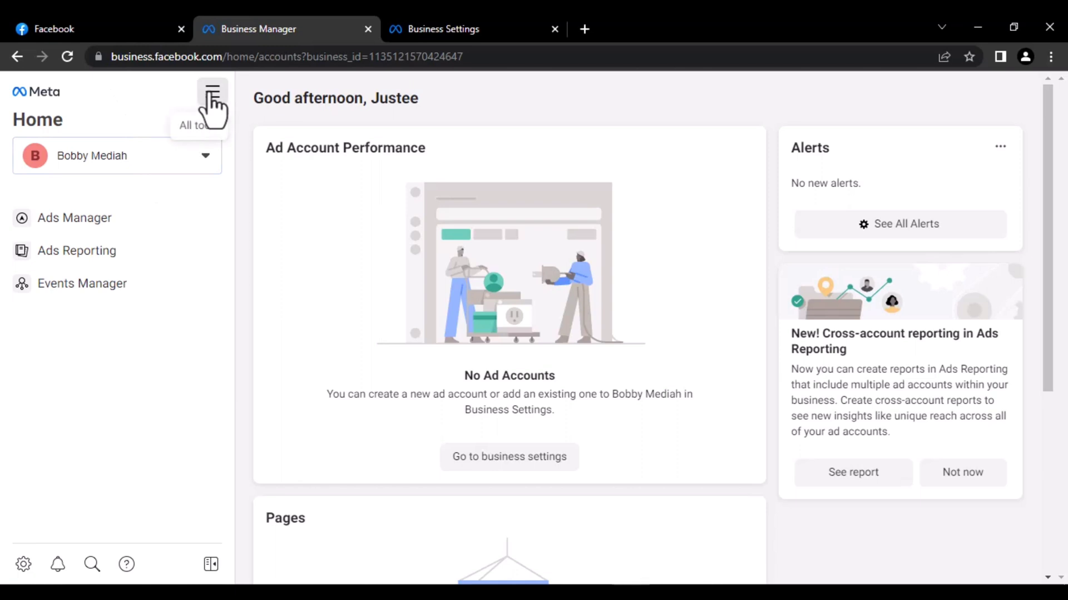
# - Go to Business settings from All tools to reach the empty Ad accounts page
pyautogui.click(212, 105)
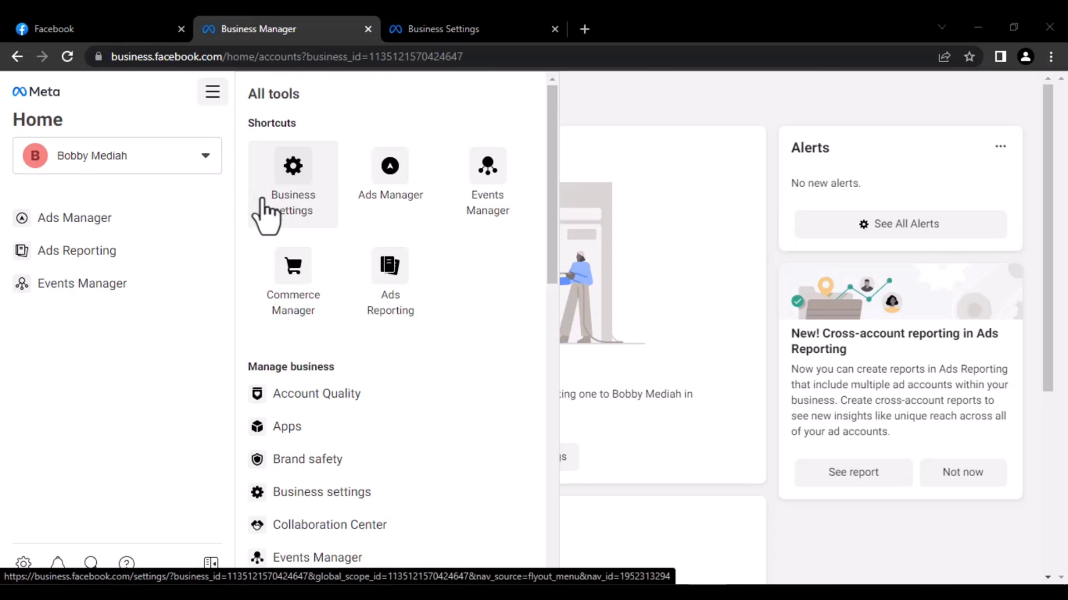
pyautogui.click(418, 26)
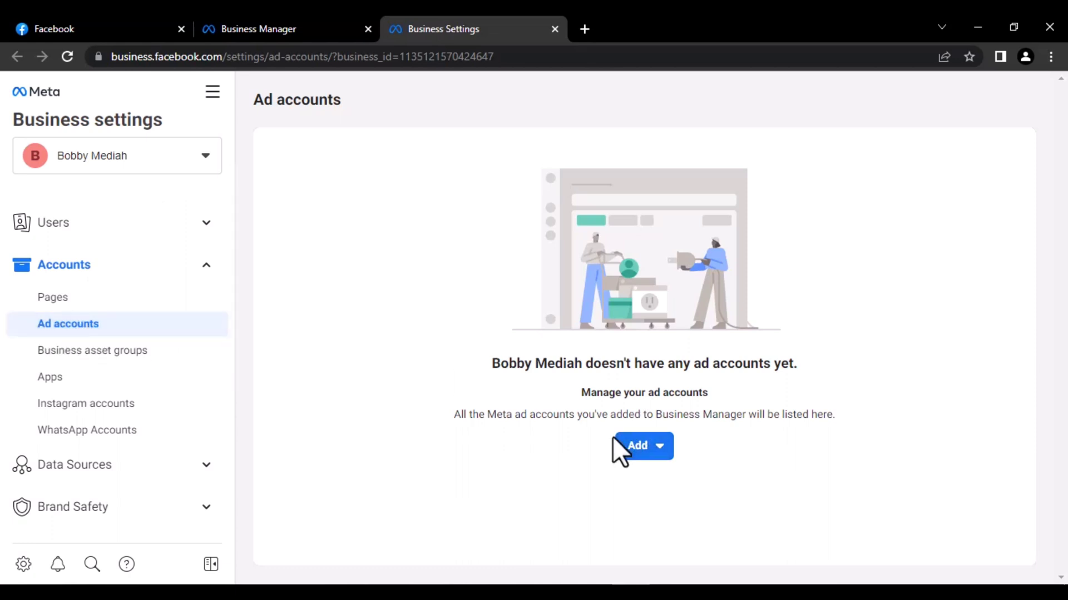
# - Show the Add menu on the Ad accounts page to see the ad account options
pyautogui.click(634, 451)
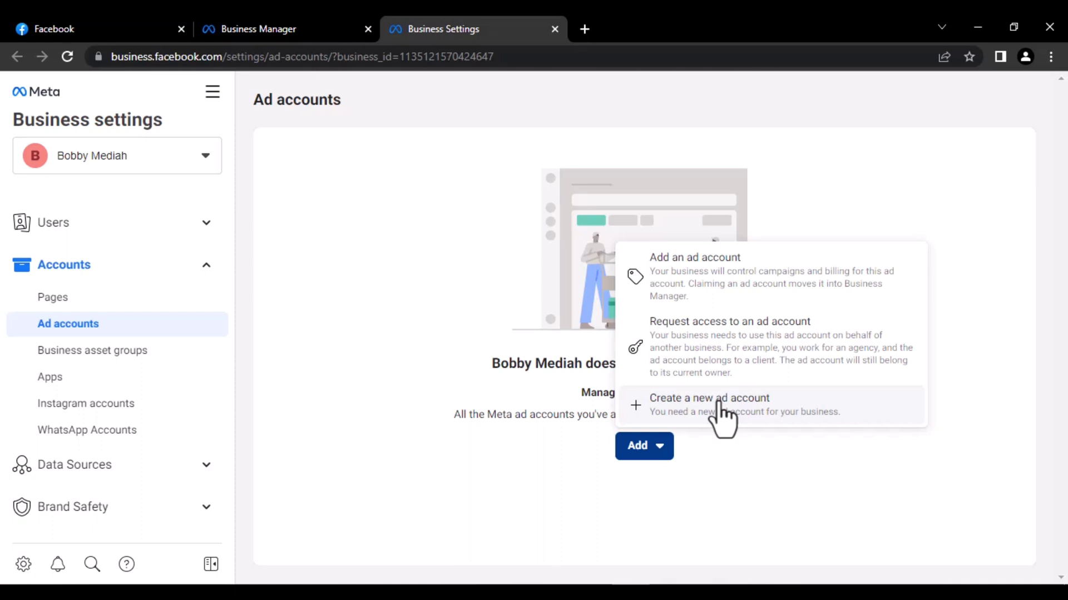
# - Choose 'Create a new ad account' and enter the account name 'Bobby Mediah'
pyautogui.click(689, 406)
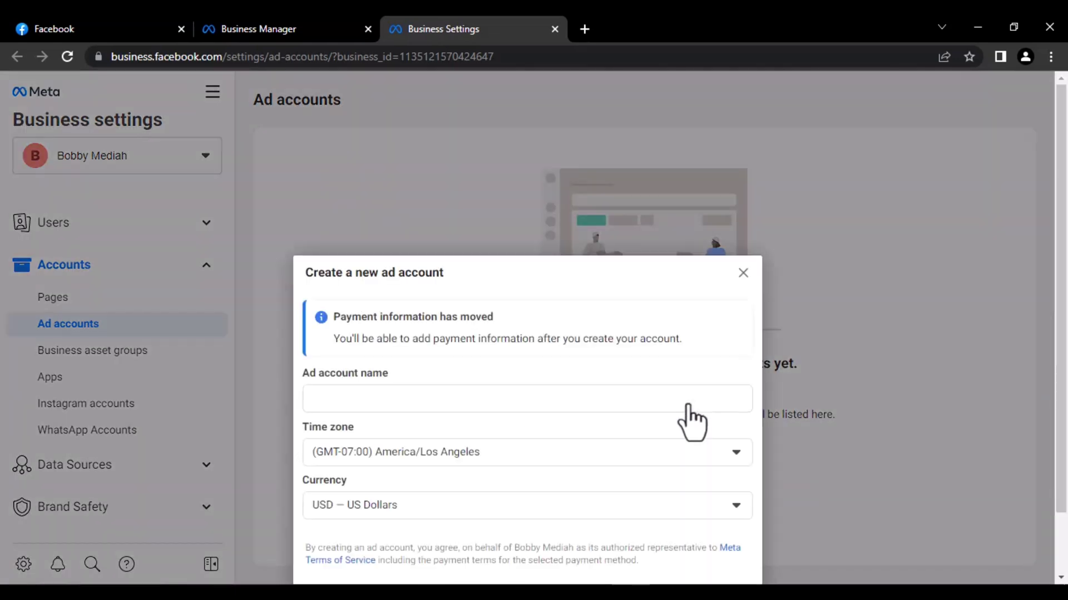
pyautogui.moveTo(1066, 262); pyautogui.dragTo(1065, 356)
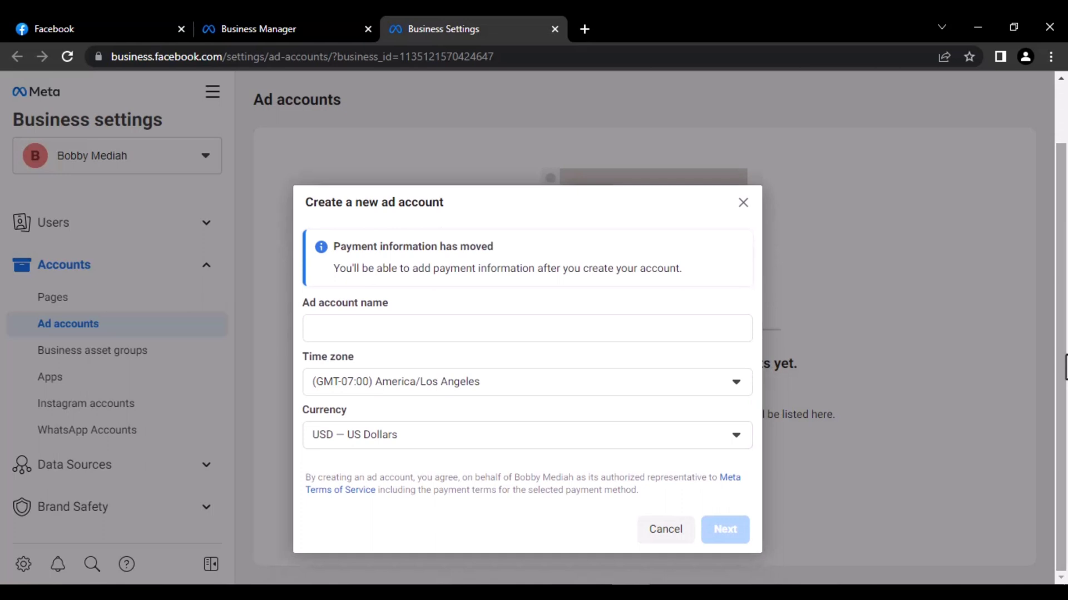
pyautogui.click(490, 327)
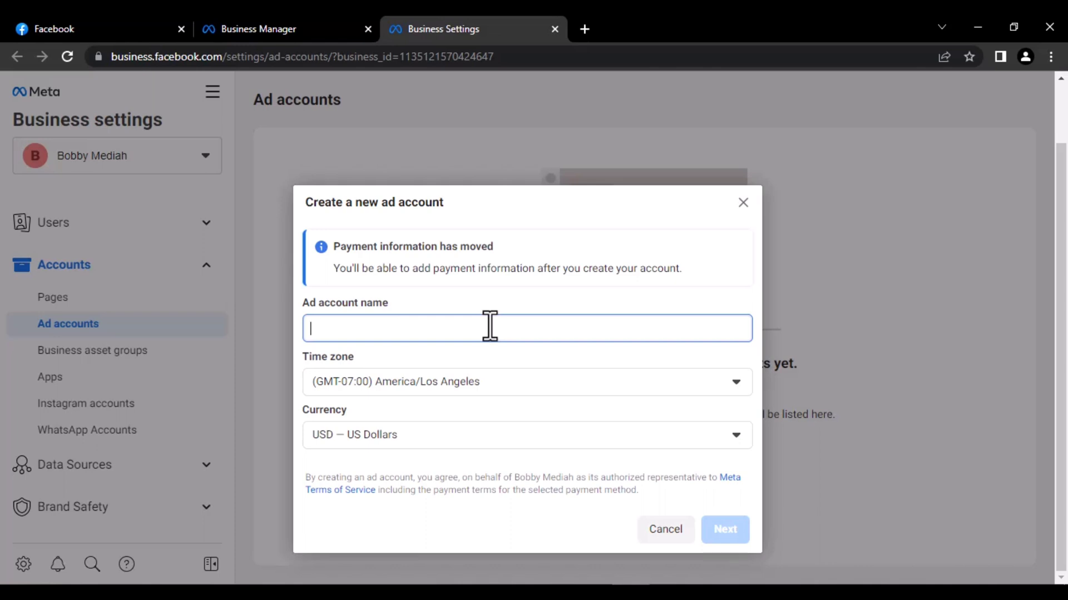
pyautogui.write('Bo')
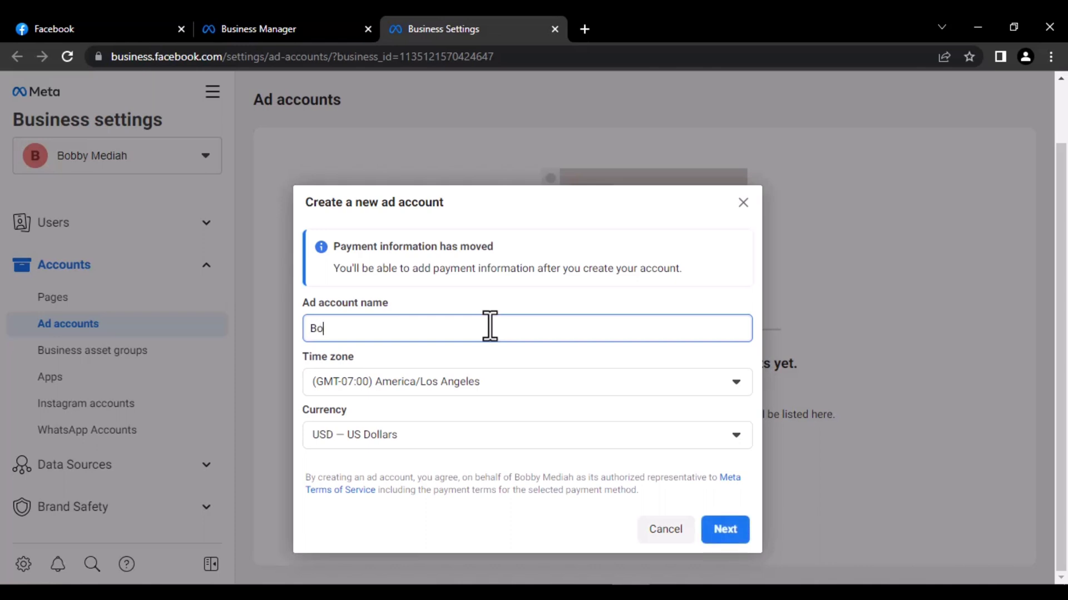
pyautogui.write('bby Mediah')
# - Pick (GMT+01:00) Africa/Lagos from the Time zone dropdown list
pyautogui.click(481, 379)
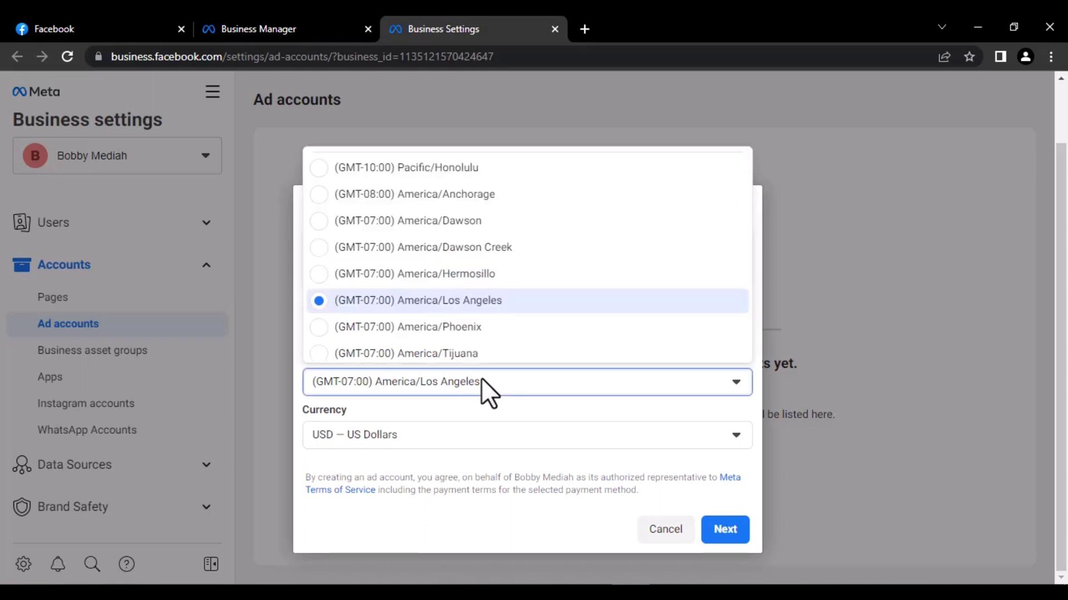
pyautogui.press('Down')
pyautogui.press('Down')
pyautogui.press('Down')
pyautogui.press('Down')
pyautogui.press('Down')
pyautogui.press('Down')
pyautogui.press('Down')
pyautogui.press('Down')
pyautogui.press('Down')
pyautogui.press('Down')
pyautogui.press('Down')
pyautogui.press('Down')
pyautogui.press('Down')
pyautogui.press('Down')
pyautogui.press('Down')
pyautogui.press('Down')
pyautogui.press('Down')
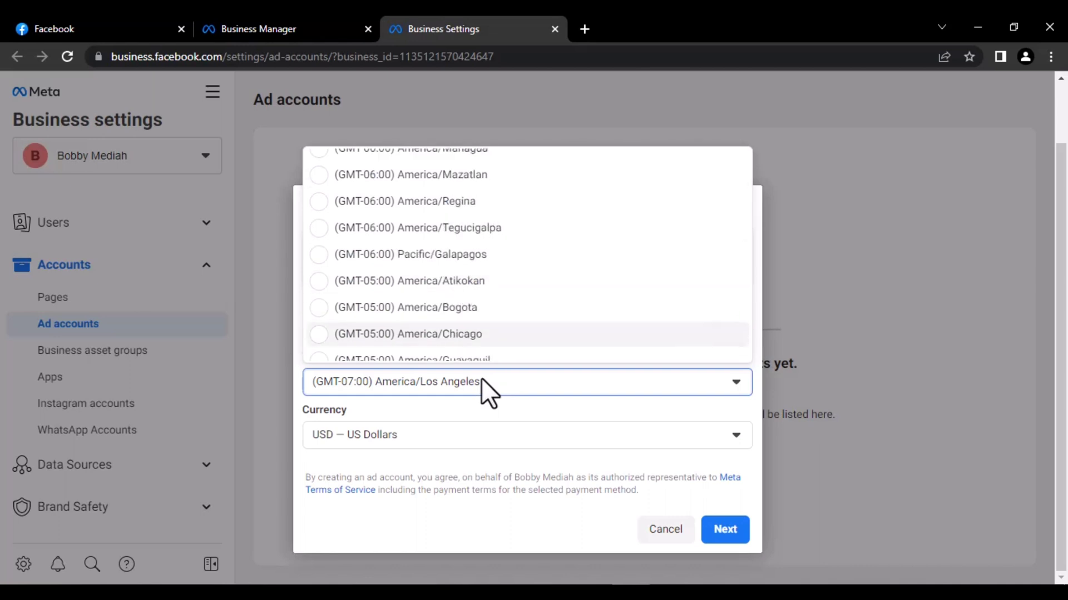
pyautogui.press('Down')
pyautogui.press('Down')
pyautogui.press('Down')
pyautogui.press('Down')
pyautogui.press('Down')
pyautogui.press('Down')
pyautogui.press('Down')
pyautogui.press('Down')
pyautogui.press('Down')
pyautogui.press('Down')
pyautogui.press('Down')
pyautogui.press('Down')
pyautogui.press('Down')
pyautogui.press('Down')
pyautogui.press('Down')
pyautogui.press('Down')
pyautogui.press('Down')
pyautogui.press('Down')
pyautogui.press('Down')
pyautogui.press('Down')
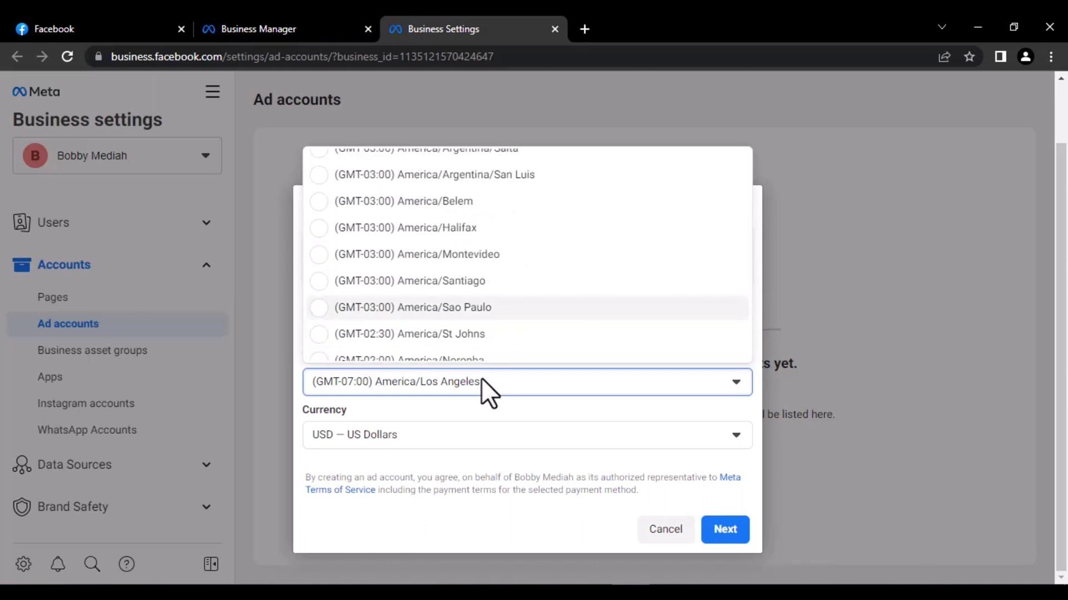
pyautogui.press('Down')
pyautogui.press('Down')
pyautogui.press('Down')
pyautogui.press('Down')
pyautogui.press('Down')
pyautogui.press('Down')
pyautogui.press('Down')
pyautogui.press('Down')
pyautogui.press('Down')
pyautogui.press('Down')
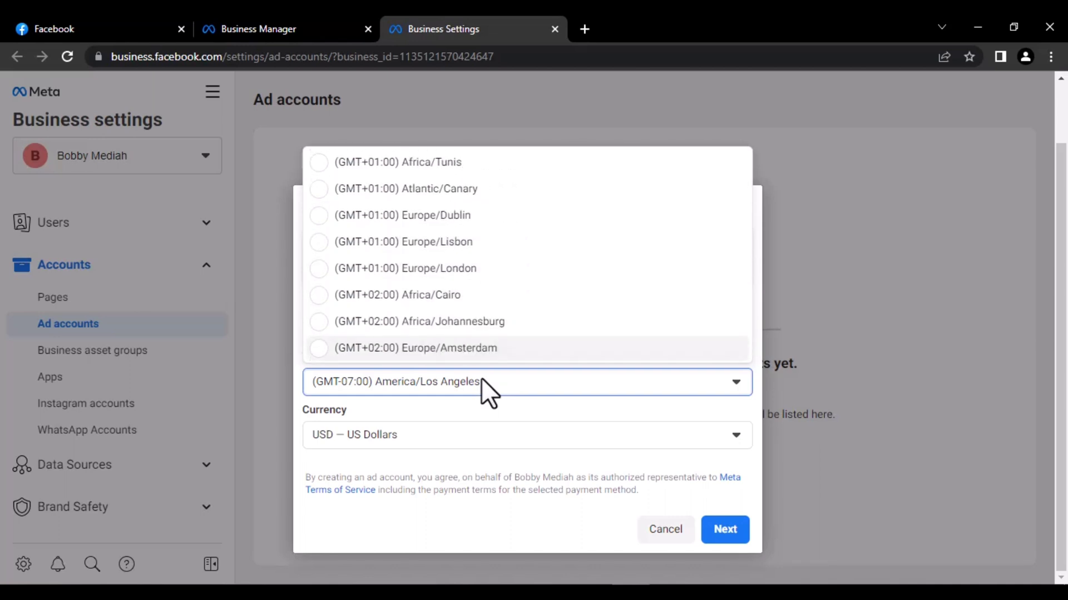
pyautogui.press('Down')
pyautogui.press('Down')
pyautogui.press('Down')
pyautogui.press('Down')
pyautogui.press('Down')
pyautogui.press('Down')
pyautogui.press('Down')
pyautogui.press('Down')
pyautogui.press('Down')
pyautogui.press('Down')
pyautogui.press('Down')
pyautogui.press('Down')
pyautogui.press('Down')
pyautogui.press('Down')
pyautogui.press('Down')
pyautogui.press('Down')
pyautogui.press('Down')
pyautogui.press('Down')
pyautogui.press('Down')
pyautogui.press('Down')
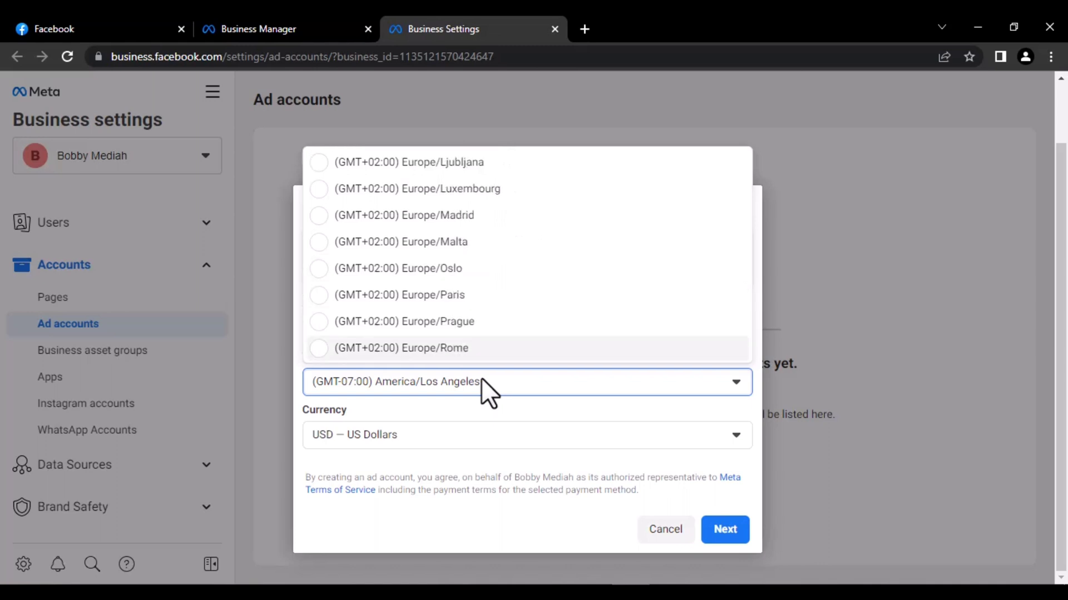
pyautogui.press('Down')
pyautogui.press('Down')
pyautogui.press('Down')
pyautogui.press('Down')
pyautogui.press('Down')
pyautogui.press('Down')
pyautogui.press('Down')
pyautogui.press('Down')
pyautogui.press('Down')
pyautogui.press('Down')
pyautogui.press('Down')
pyautogui.press('Down')
pyautogui.press('Down')
pyautogui.press('Down')
pyautogui.press('Down')
pyautogui.press('Down')
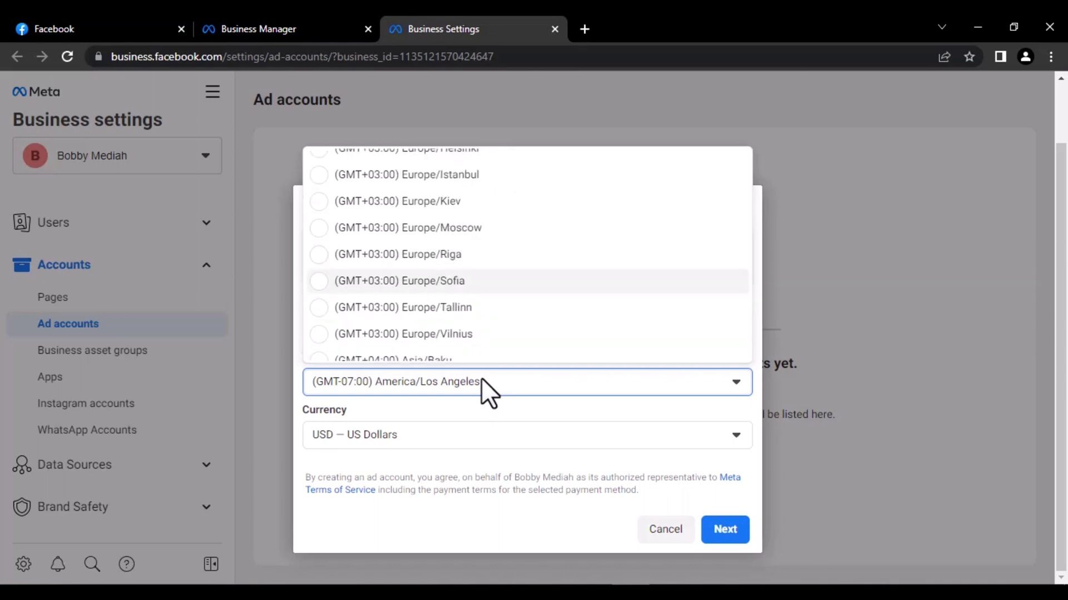
pyautogui.press('Down')
pyautogui.press('Down')
pyautogui.press('Down')
pyautogui.press('Down')
pyautogui.press('Down')
pyautogui.press('Down')
pyautogui.press('Down')
pyautogui.press('Down')
pyautogui.press('Down')
pyautogui.press('Down')
pyautogui.press('Down')
pyautogui.press('Down')
pyautogui.press('Down')
pyautogui.press('Down')
pyautogui.press('Down')
pyautogui.press('Down')
pyautogui.press('Down')
pyautogui.press('Down')
pyautogui.press('Down')
pyautogui.press('Down')
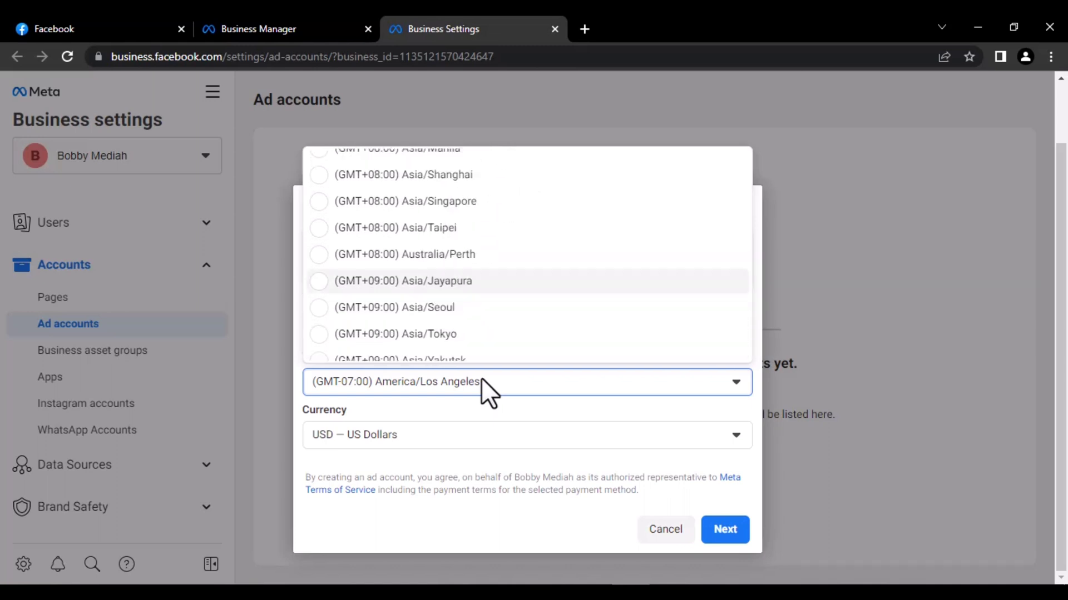
pyautogui.press('Down')
pyautogui.press('Down')
pyautogui.press('Down')
pyautogui.press('Down')
pyautogui.press('Down')
pyautogui.press('Down')
pyautogui.press('Down')
pyautogui.press('Down')
pyautogui.press('Down')
pyautogui.press('Down')
pyautogui.press('Down')
pyautogui.press('Down')
pyautogui.press('Down')
pyautogui.press('Down')
pyautogui.press('Down')
pyautogui.press('Down')
pyautogui.press('Down')
pyautogui.press('Down')
pyautogui.press('Down')
pyautogui.press('Down')
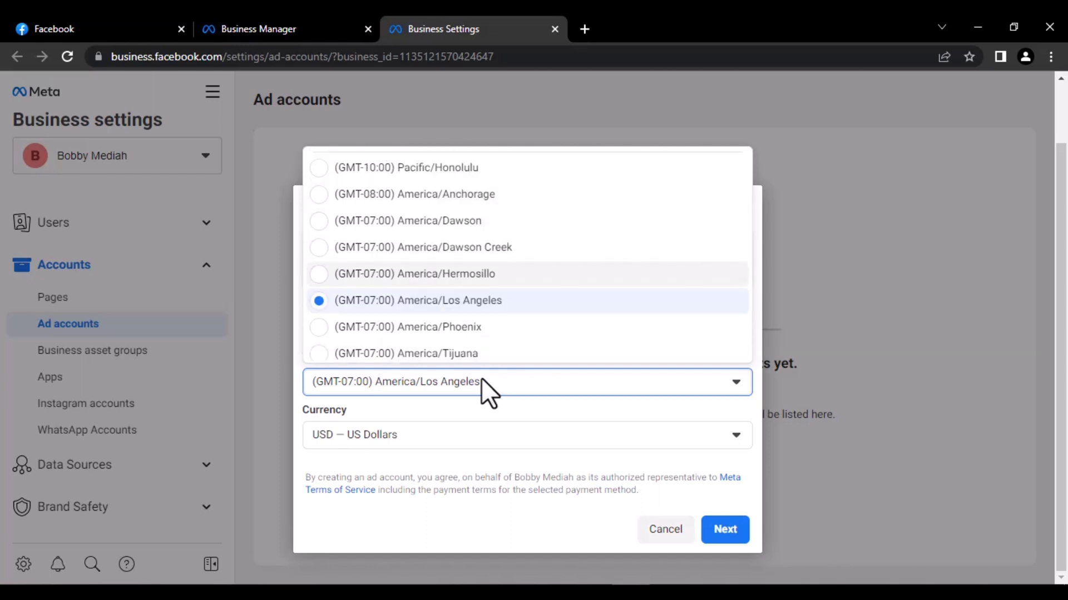
pyautogui.press('Down')
pyautogui.press('Down')
pyautogui.press('Down')
pyautogui.press('Down')
pyautogui.press('Down')
pyautogui.press('Down')
pyautogui.press('Down')
pyautogui.press('Down')
pyautogui.press('Down')
pyautogui.press('Down')
pyautogui.press('Down')
pyautogui.press('Down')
pyautogui.press('Down')
pyautogui.press('Down')
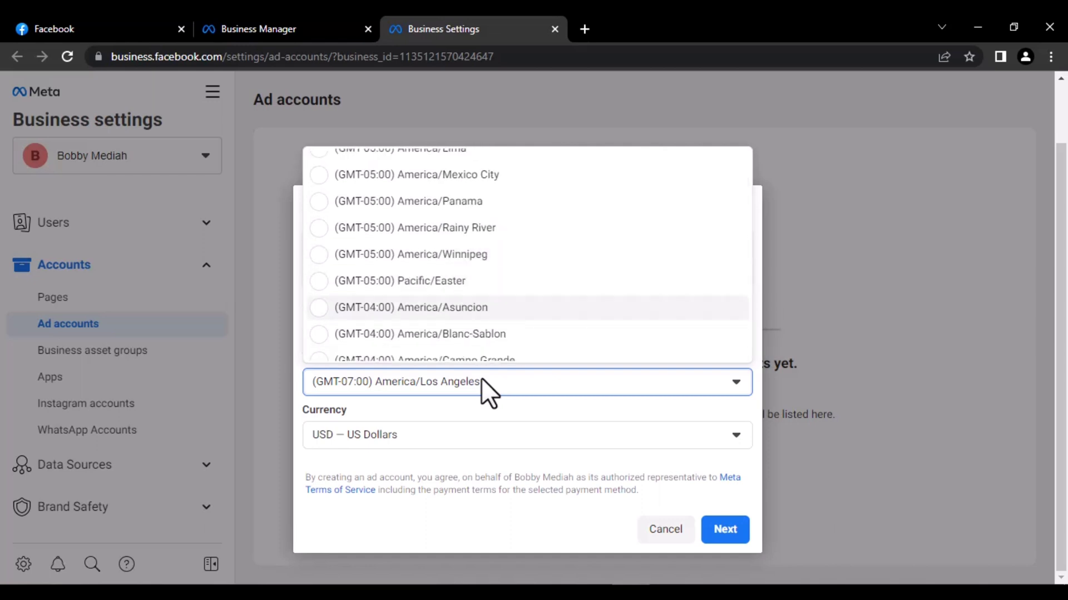
pyautogui.press('Down')
pyautogui.press('Down')
pyautogui.press('Down')
pyautogui.press('Down')
pyautogui.press('Down')
pyautogui.press('Down')
pyautogui.press('Down')
pyautogui.press('Down')
pyautogui.press('Down')
pyautogui.press('Down')
pyautogui.press('Down')
pyautogui.press('Down')
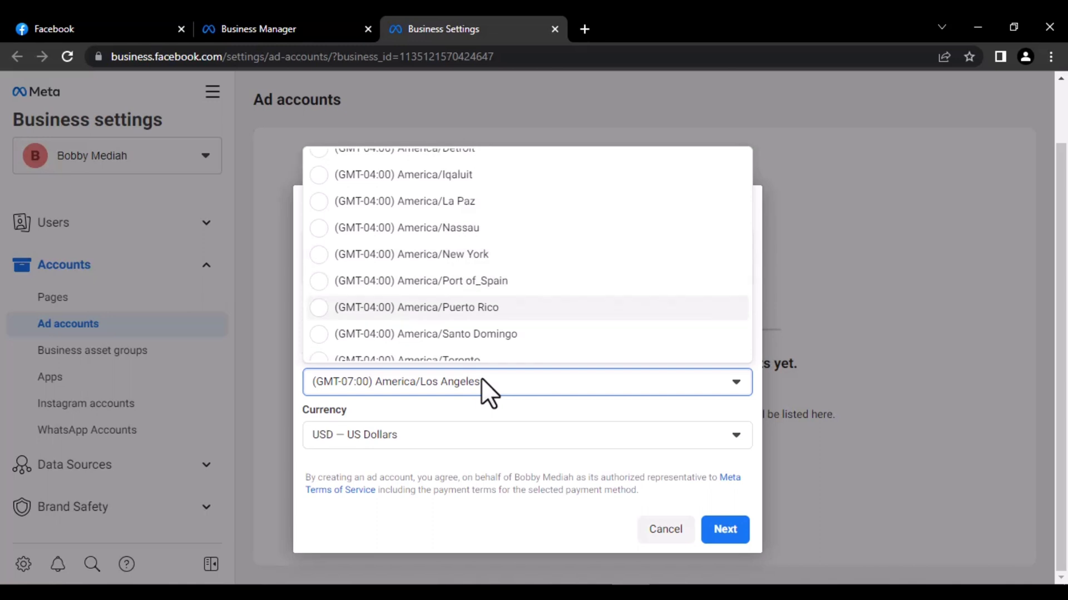
pyautogui.press('Down')
pyautogui.press('Down')
pyautogui.press('Down')
pyautogui.press('Down')
pyautogui.press('Down')
pyautogui.press('Down')
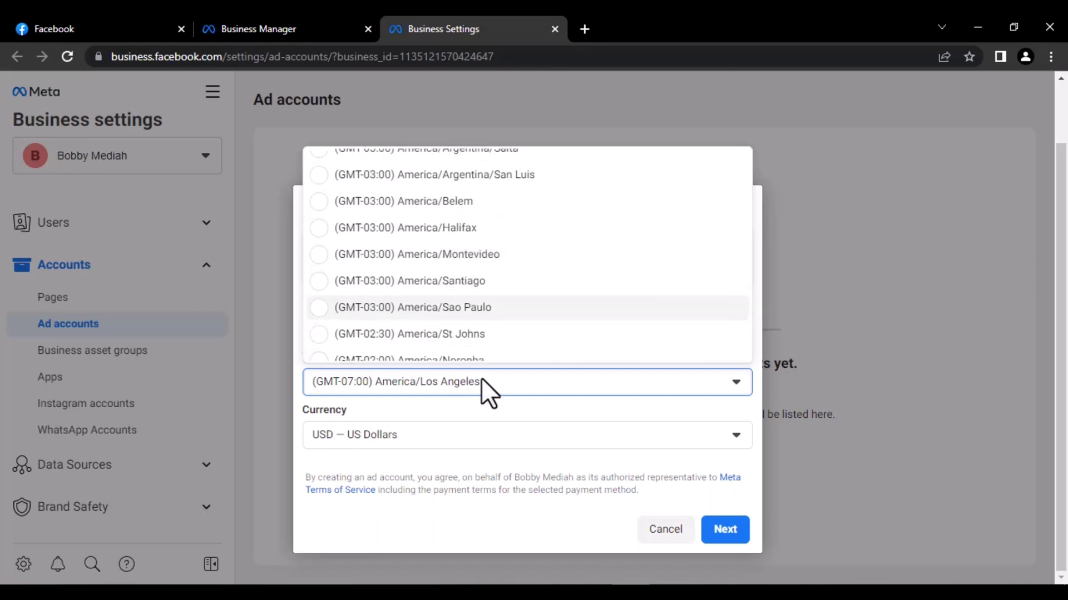
pyautogui.press('Down')
pyautogui.press('Down')
pyautogui.press('Down')
pyautogui.press('Down')
pyautogui.press('Down')
pyautogui.press('Down')
pyautogui.press('Down')
pyautogui.press('Down')
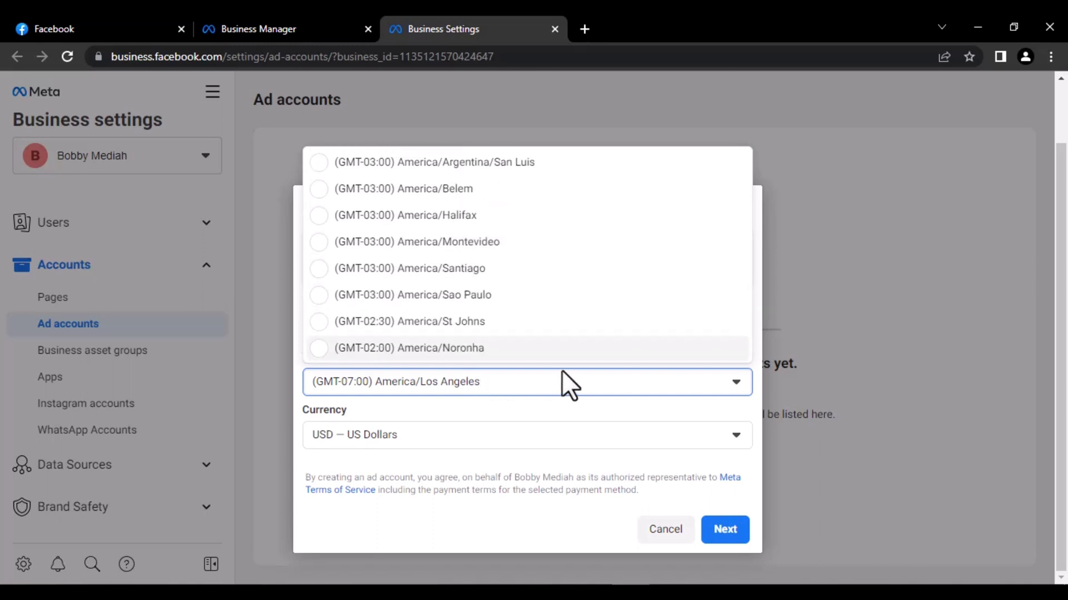
pyautogui.press('Down')
pyautogui.press('Down')
pyautogui.press('Down')
pyautogui.press('Down')
pyautogui.press('Down')
pyautogui.press('Down')
pyautogui.press('Down')
pyautogui.press('Down')
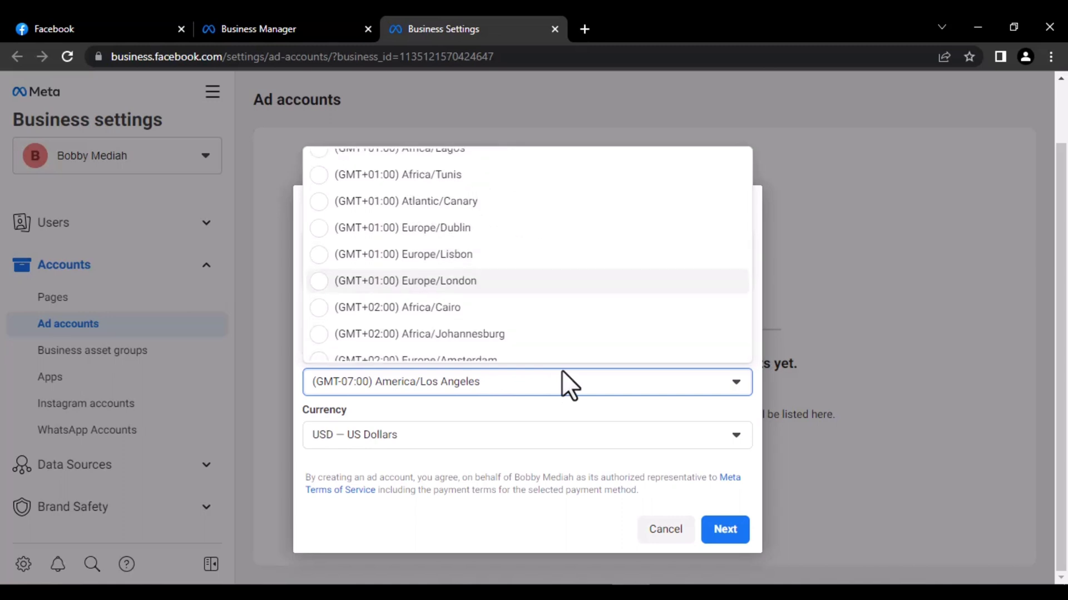
pyautogui.press('Down')
pyautogui.press('Down')
pyautogui.press('Down')
pyautogui.press('Down')
pyautogui.press('Down')
pyautogui.press('Down')
pyautogui.press('Down')
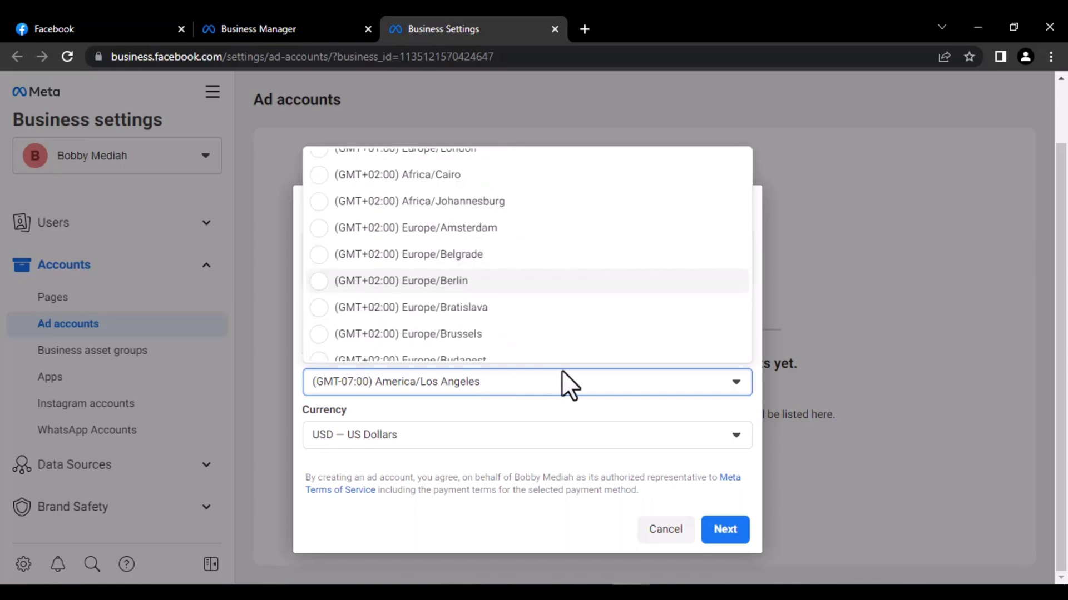
pyautogui.press('Down')
pyautogui.press('Down')
pyautogui.press('Down')
pyautogui.press('Down')
pyautogui.press('Down')
pyautogui.press('Down')
pyautogui.press('Down')
pyautogui.press('Down')
pyautogui.press('Down')
pyautogui.press('Down')
pyautogui.press('Down')
pyautogui.press('Down')
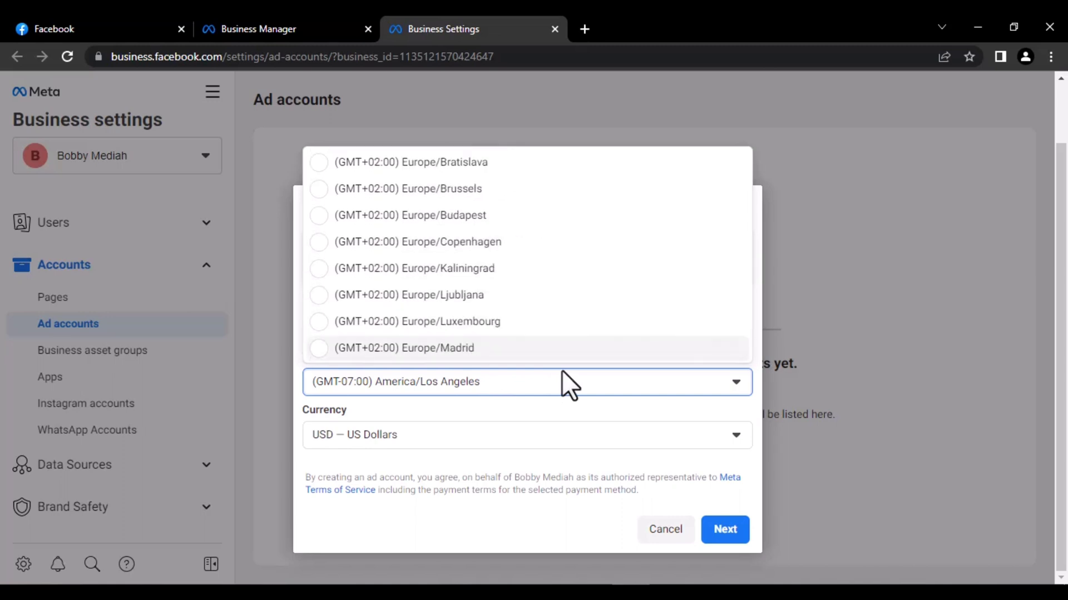
pyautogui.press('Down')
pyautogui.press('Down')
pyautogui.press('Down')
pyautogui.press('Down')
pyautogui.press('Down')
pyautogui.press('Down')
pyautogui.press('Down')
pyautogui.press('Down')
pyautogui.press('Down')
pyautogui.press('Down')
pyautogui.press('Down')
pyautogui.press('Down')
pyautogui.press('Down')
pyautogui.press('Down')
pyautogui.press('Down')
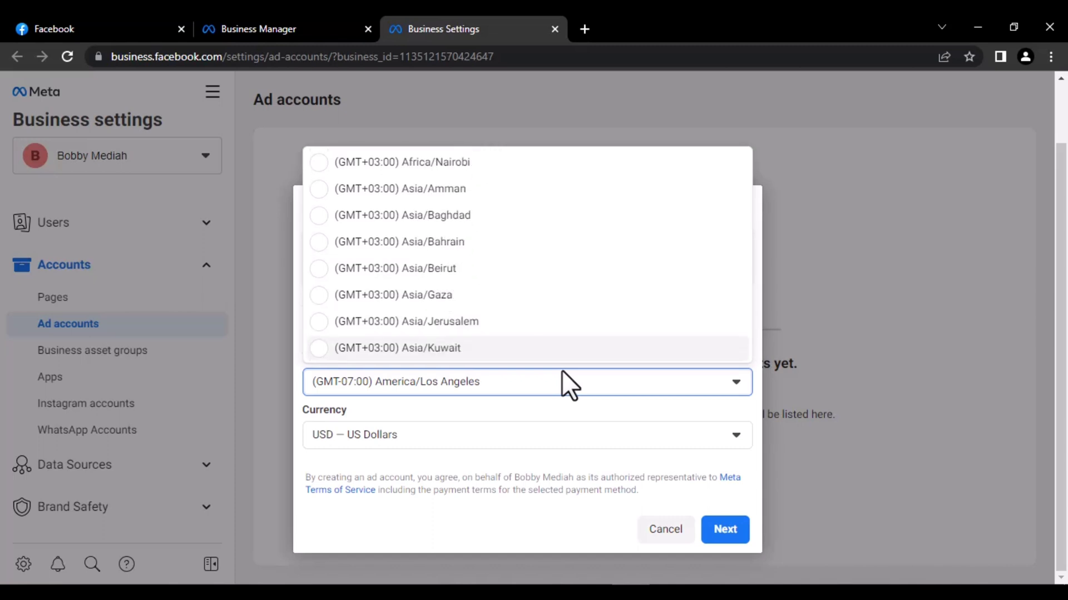
pyautogui.press('Down')
pyautogui.press('Down')
pyautogui.press('Down')
pyautogui.press('Down')
pyautogui.press('Down')
pyautogui.press('Down')
pyautogui.press('Down')
pyautogui.press('Down')
pyautogui.press('Down')
pyautogui.press('Down')
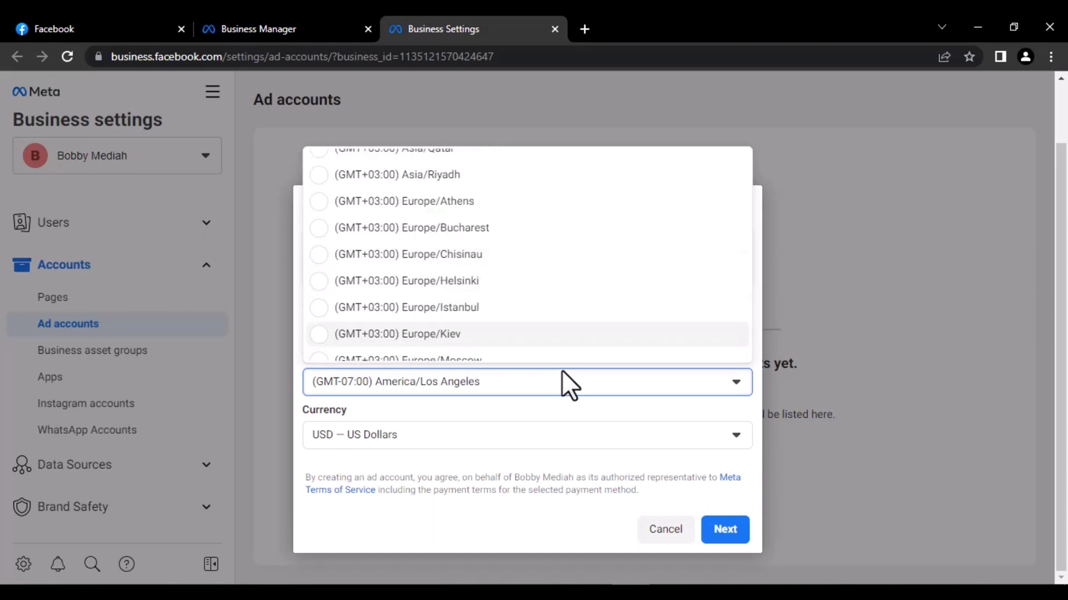
pyautogui.press('Down')
pyautogui.press('Down')
pyautogui.press('Down')
pyautogui.press('Down')
pyautogui.press('Down')
pyautogui.press('Down')
pyautogui.press('Down')
pyautogui.press('Down')
pyautogui.press('Down')
pyautogui.press('Down')
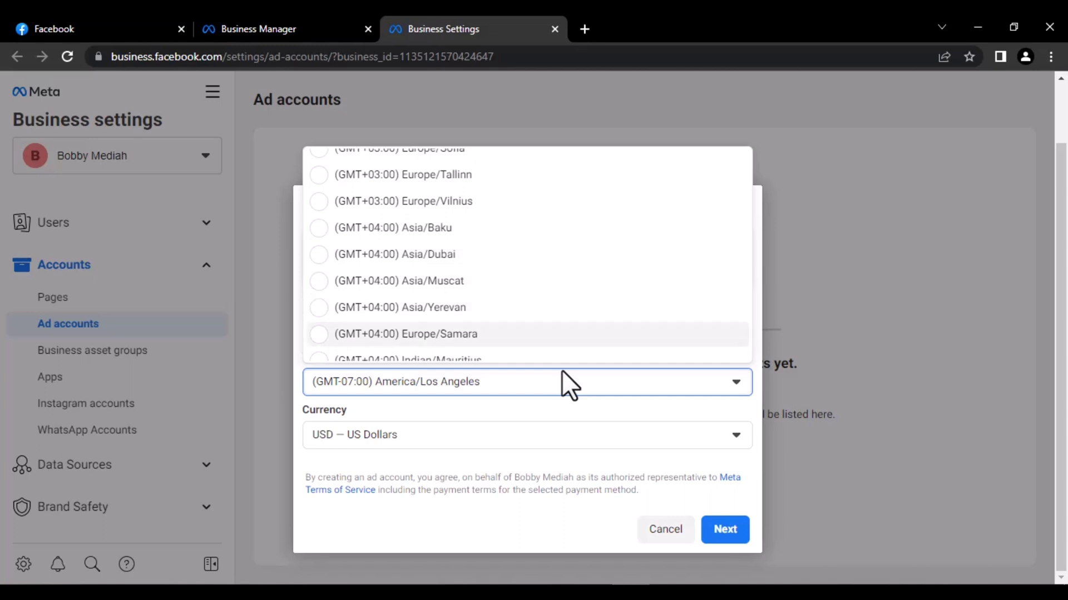
pyautogui.press('Down')
pyautogui.press('Down')
pyautogui.press('Down')
pyautogui.press('Down')
pyautogui.press('Down')
pyautogui.press('Down')
pyautogui.press('Down')
pyautogui.press('Down')
pyautogui.press('Down')
pyautogui.press('Down')
pyautogui.press('Down')
pyautogui.press('Down')
pyautogui.press('Down')
pyautogui.press('Down')
pyautogui.press('Down')
pyautogui.press('Down')
pyautogui.press('Down')
pyautogui.press('Down')
pyautogui.press('Down')
pyautogui.press('Down')
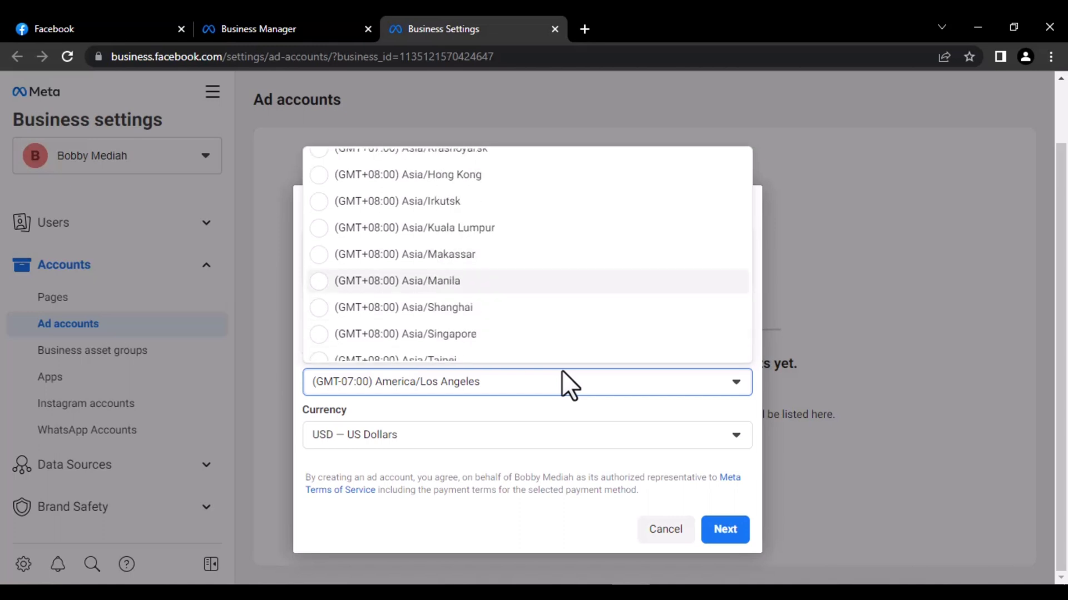
pyautogui.press('Down')
pyautogui.press('Down')
pyautogui.press('Down')
pyautogui.press('Down')
pyautogui.press('Down')
pyautogui.press('Down')
pyautogui.press('Down')
pyautogui.press('Down')
pyautogui.press('Down')
pyautogui.press('Down')
pyautogui.press('Down')
pyautogui.press('Down')
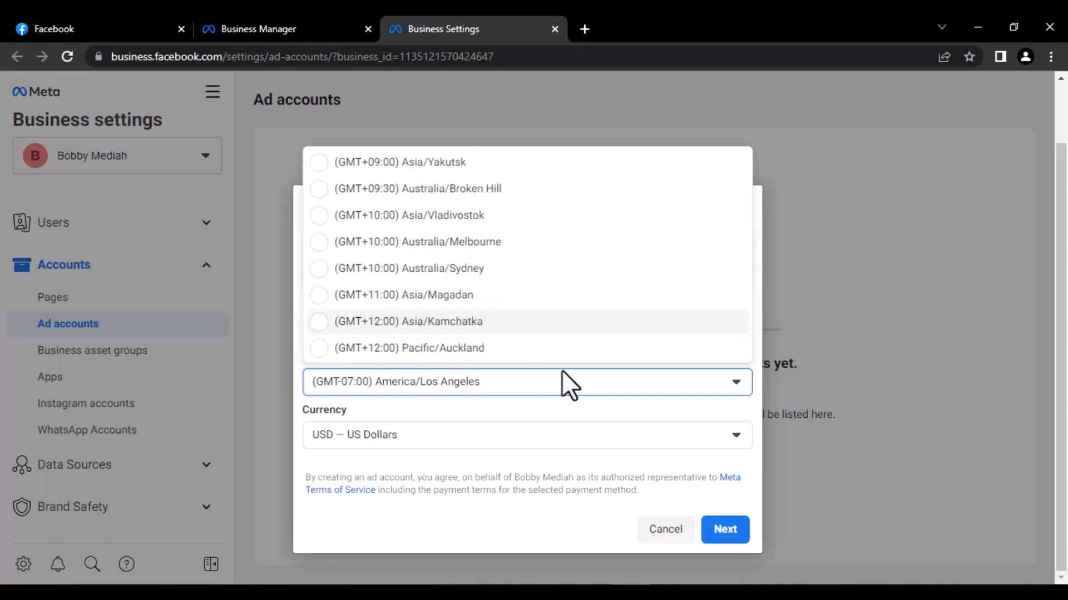
pyautogui.press('Down')
pyautogui.press('Down')
pyautogui.press('Down')
pyautogui.press('Down')
pyautogui.press('Down')
pyautogui.press('Down')
pyautogui.press('Down')
pyautogui.press('Down')
pyautogui.press('Down')
pyautogui.press('Down')
pyautogui.press('Down')
pyautogui.press('Down')
pyautogui.press('Down')
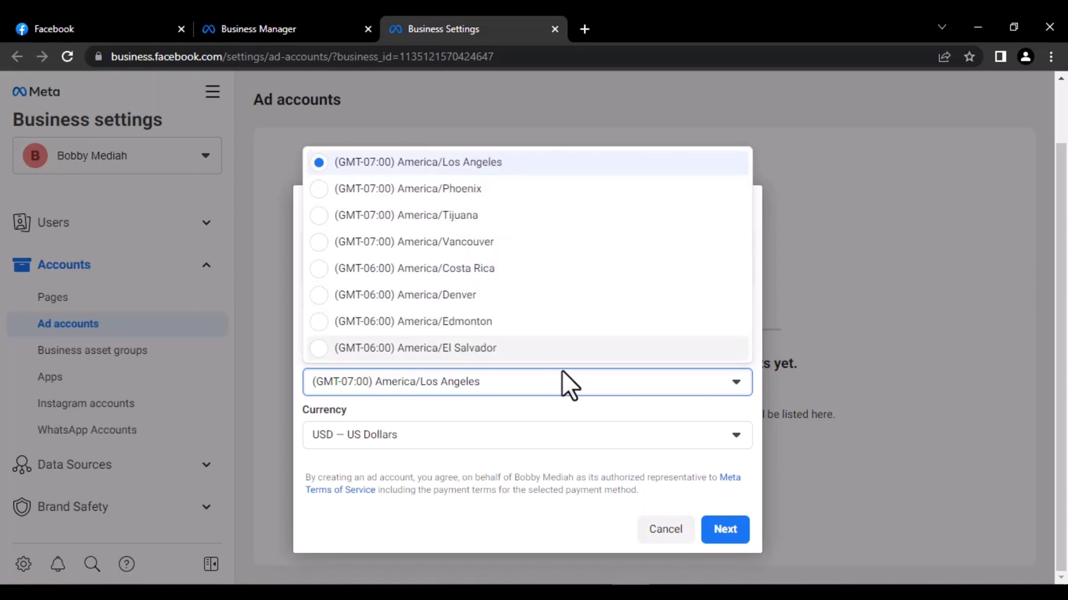
pyautogui.press('Down')
pyautogui.press('Down')
pyautogui.press('Down')
pyautogui.press('Down')
pyautogui.press('Down')
pyautogui.press('Down')
pyautogui.press('Down')
pyautogui.press('Down')
pyautogui.press('Down')
pyautogui.press('Down')
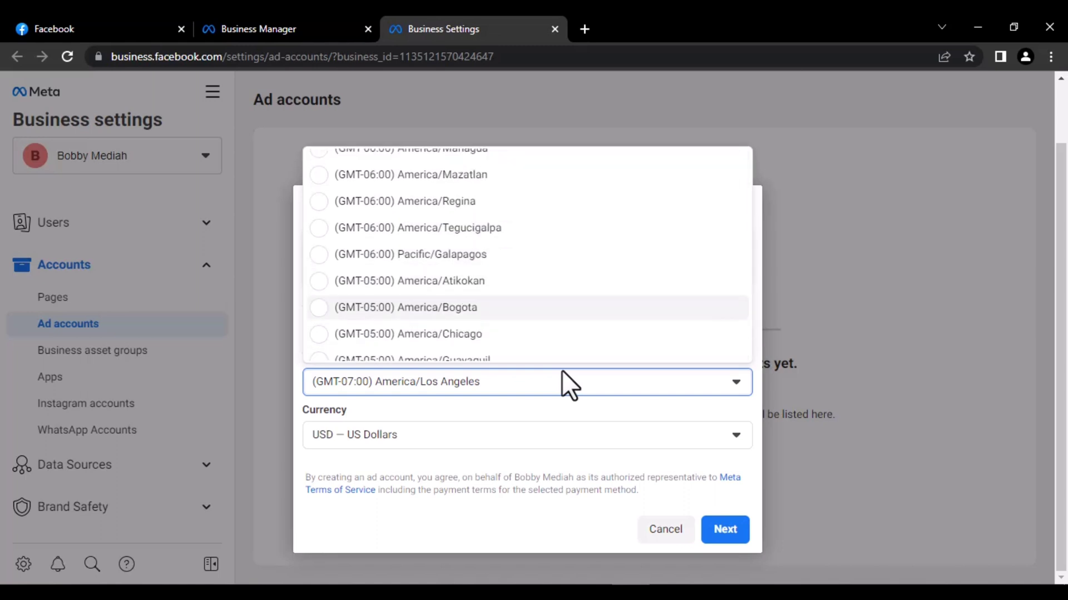
pyautogui.press('Down')
pyautogui.press('Down')
pyautogui.press('Down')
pyautogui.press('Down')
pyautogui.press('Down')
pyautogui.press('Down')
pyautogui.press('Down')
pyautogui.press('Down')
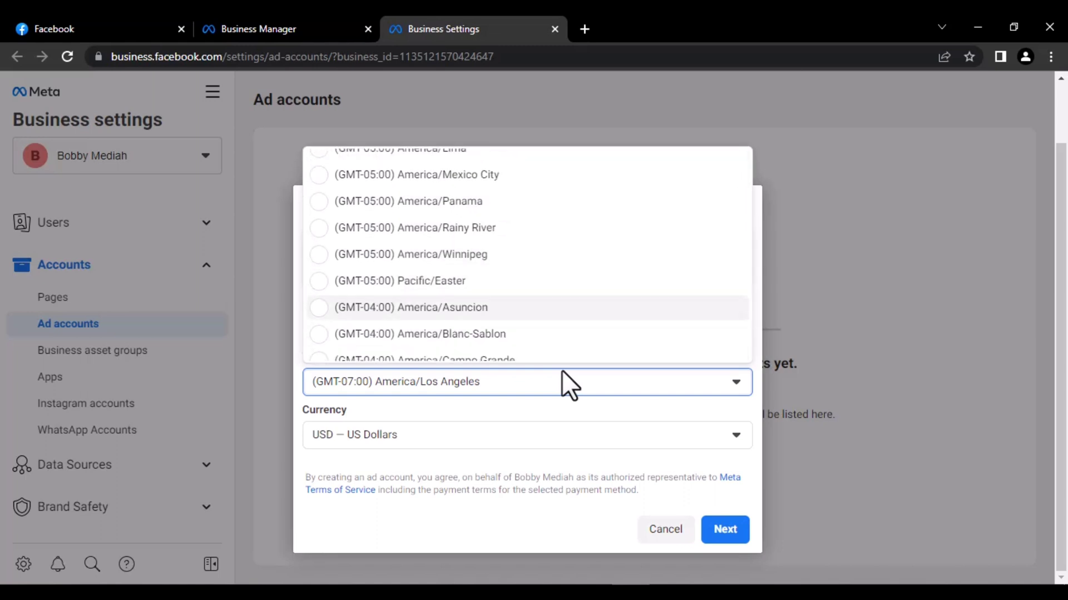
pyautogui.press('Down')
pyautogui.press('Down')
pyautogui.press('Down')
pyautogui.press('Down')
pyautogui.press('Down')
pyautogui.press('Down')
pyautogui.press('Down')
pyautogui.press('Down')
pyautogui.press('Down')
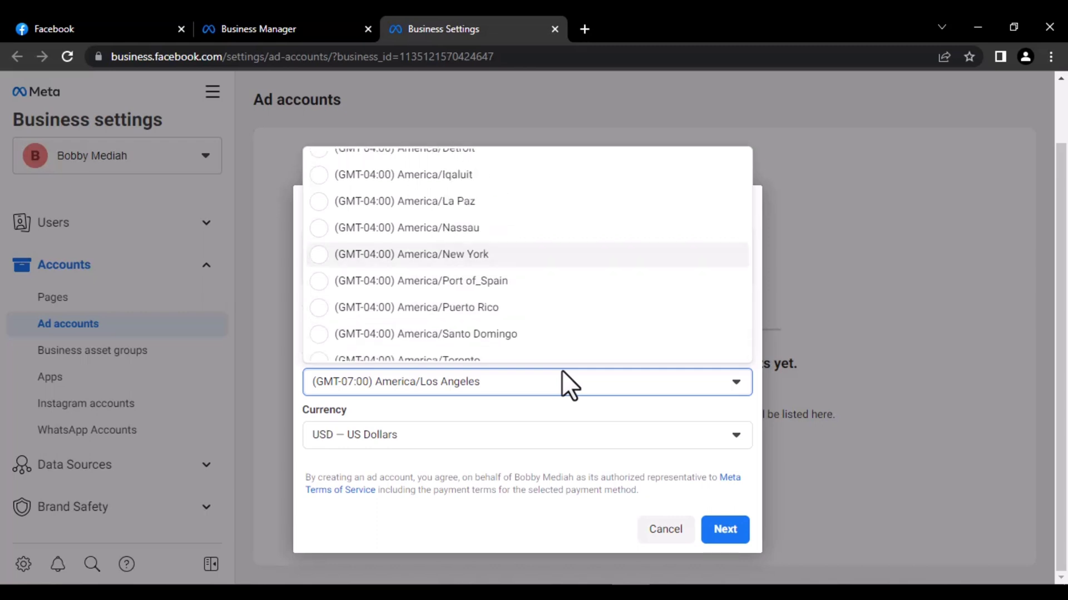
pyautogui.press('Down')
pyautogui.press('Down')
pyautogui.press('Down')
pyautogui.press('Down')
pyautogui.press('Down')
pyautogui.press('Down')
pyautogui.press('Down')
pyautogui.press('Down')
pyautogui.press('Down')
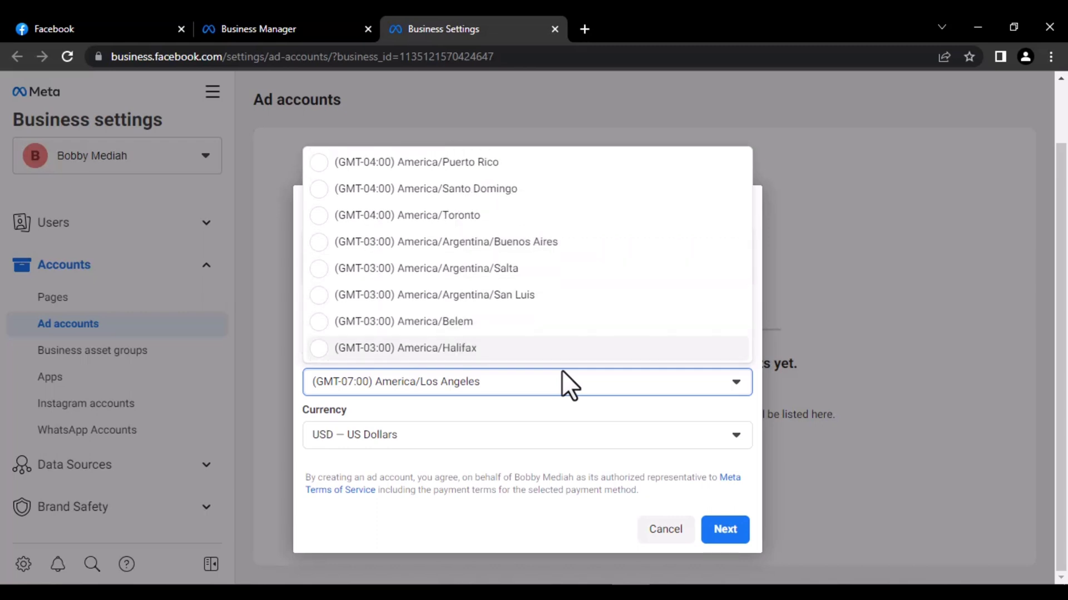
pyautogui.press('Down')
pyautogui.press('Down')
pyautogui.press('Down')
pyautogui.press('Down')
pyautogui.press('Down')
pyautogui.press('Down')
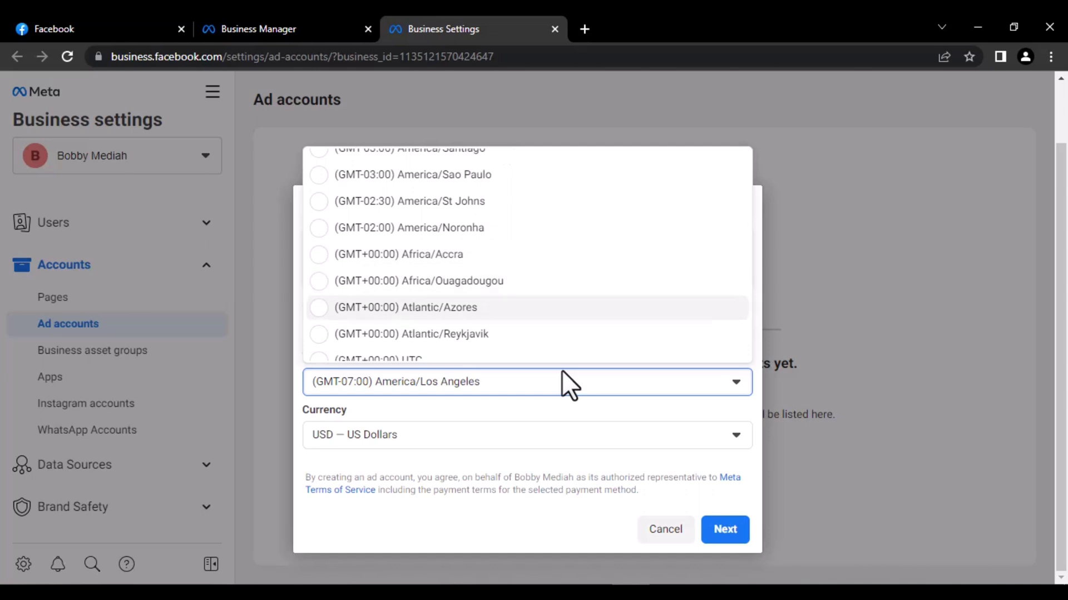
pyautogui.press('Down')
pyautogui.press('Down')
pyautogui.press('Down')
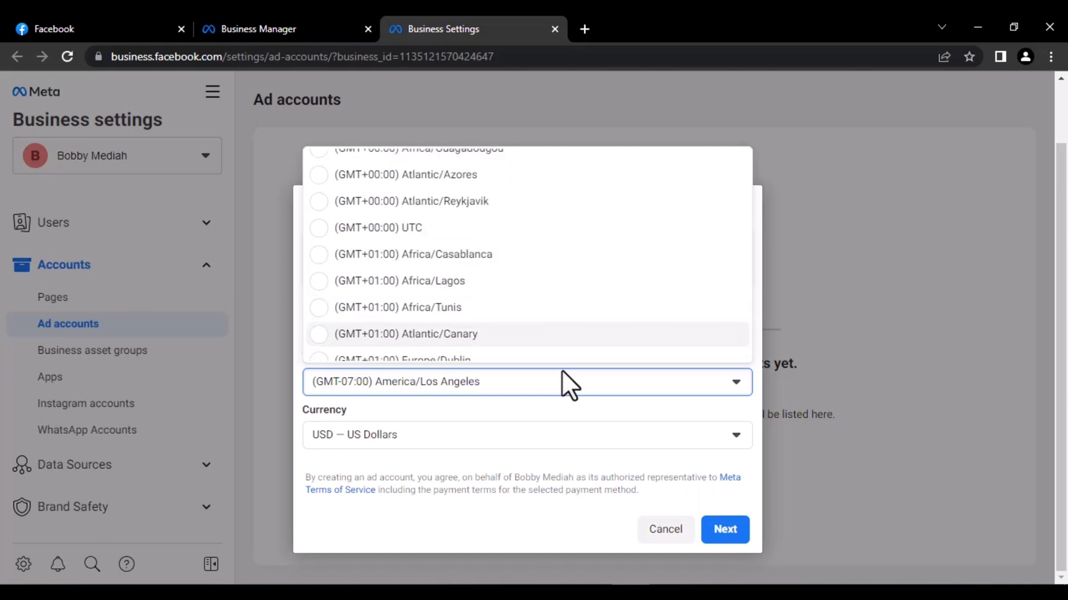
pyautogui.click(543, 291)
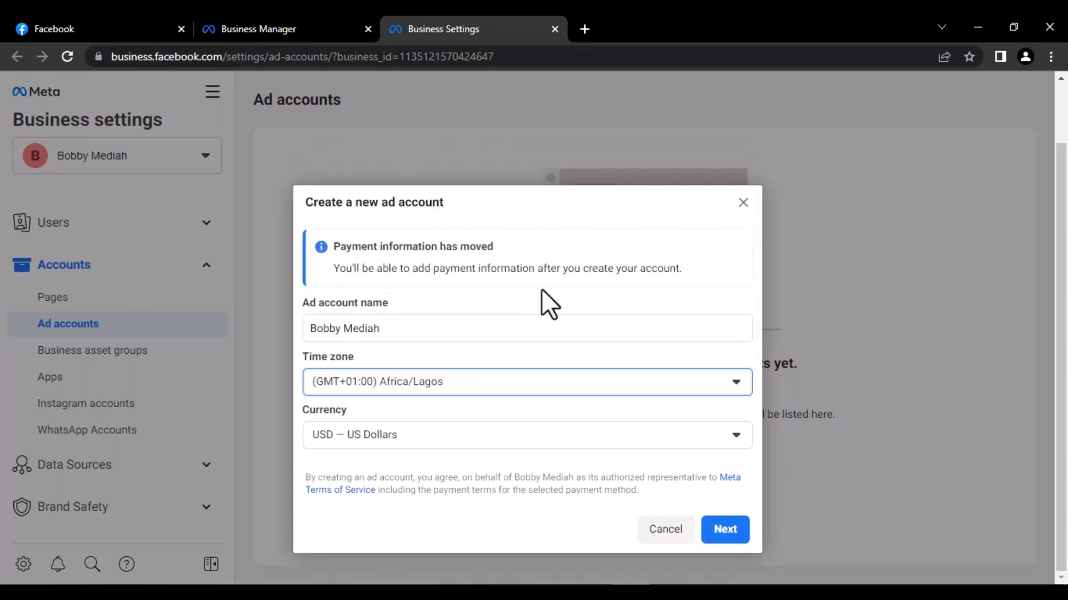
# - Switch the currency from USD to NGN — Nigerian Naira and continue to the next step
pyautogui.click(414, 439)
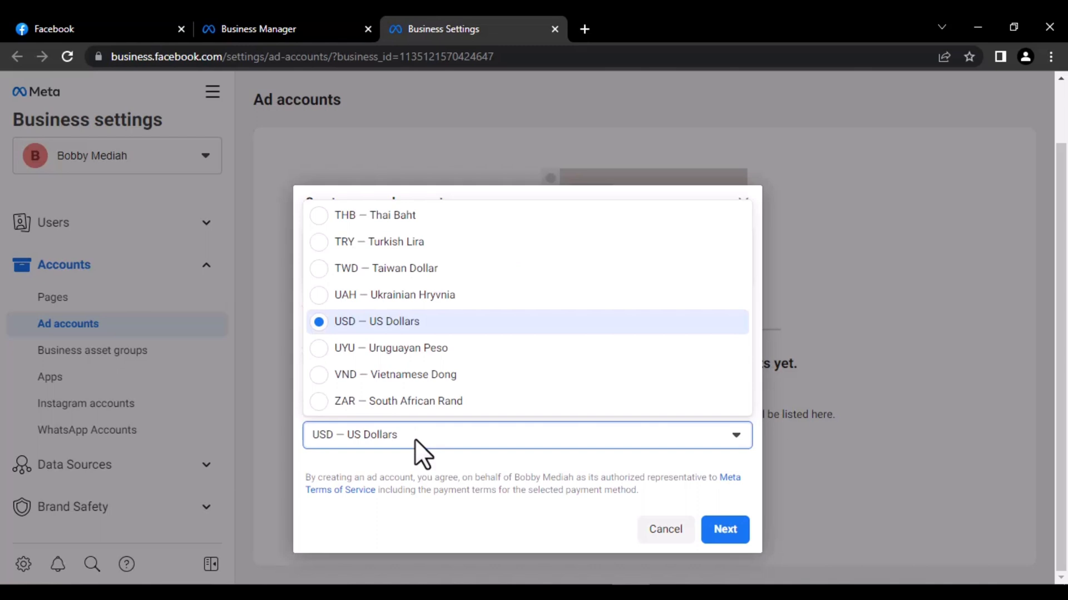
pyautogui.press('Up')
pyautogui.press('Up')
pyautogui.press('Up')
pyautogui.press('Up')
pyautogui.press('Up')
pyautogui.press('Up')
pyautogui.press('Up')
pyautogui.press('Up')
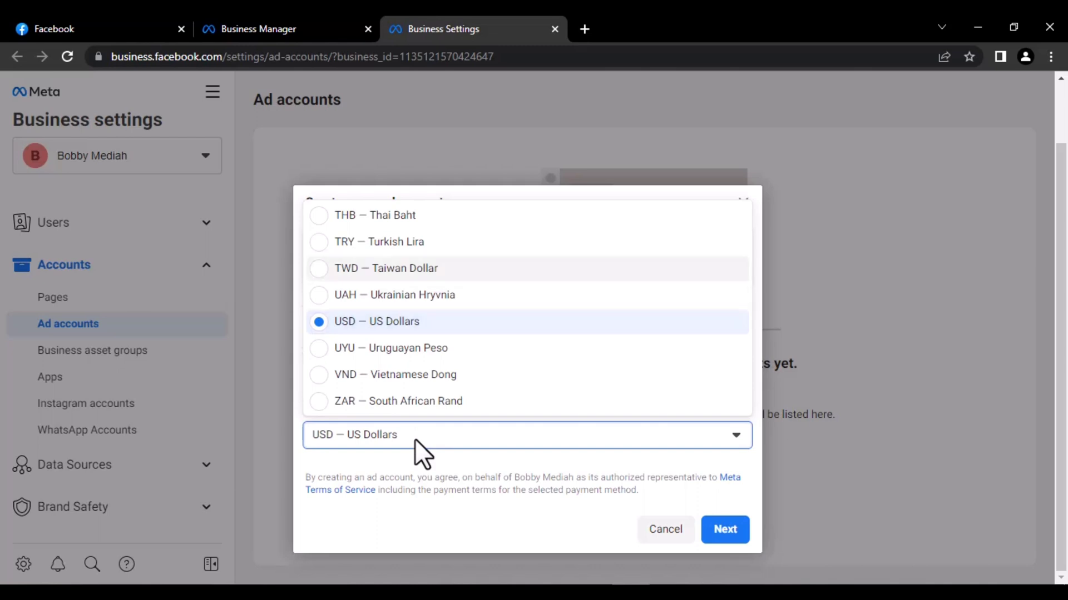
pyautogui.press('Up')
pyautogui.press('Up')
pyautogui.press('Up')
pyautogui.press('Up')
pyautogui.press('Up')
pyautogui.press('Up')
pyautogui.press('Up')
pyautogui.press('Up')
pyautogui.press('Up')
pyautogui.press('Up')
pyautogui.press('Up')
pyautogui.press('Up')
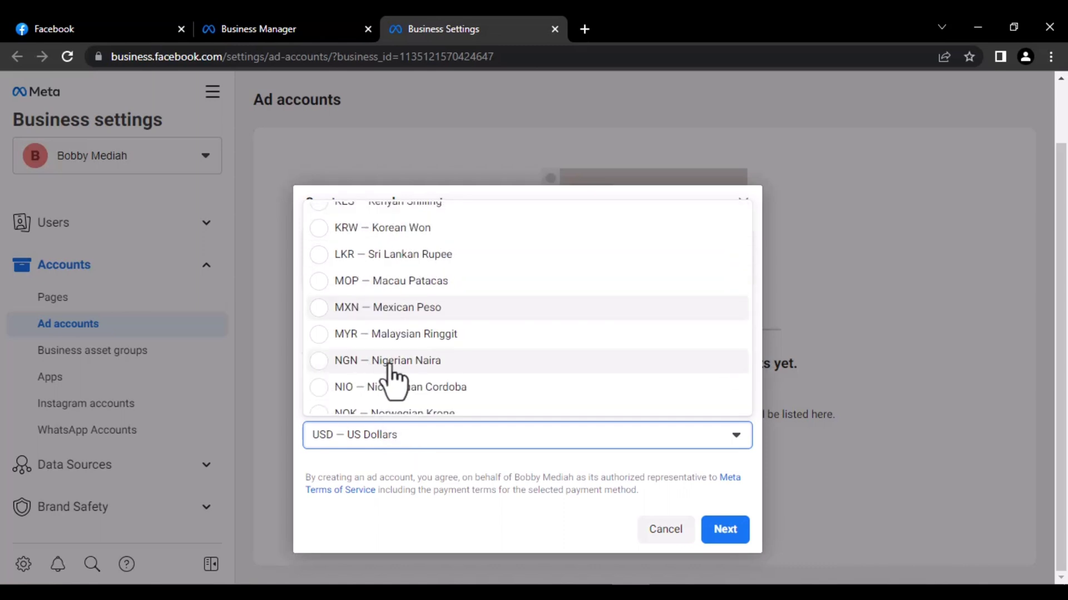
pyautogui.click(368, 362)
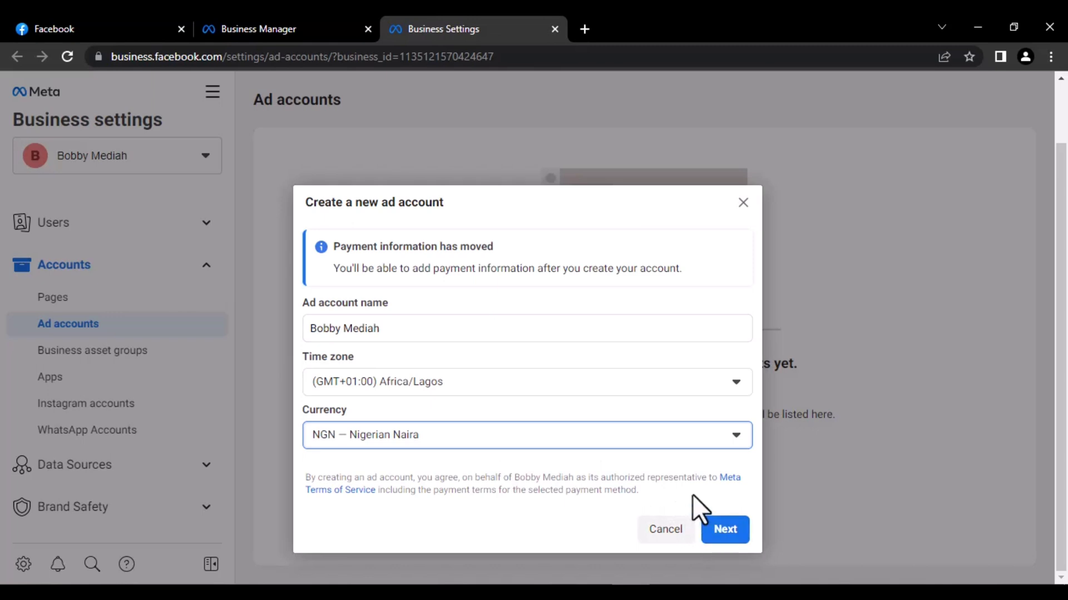
pyautogui.click(715, 532)
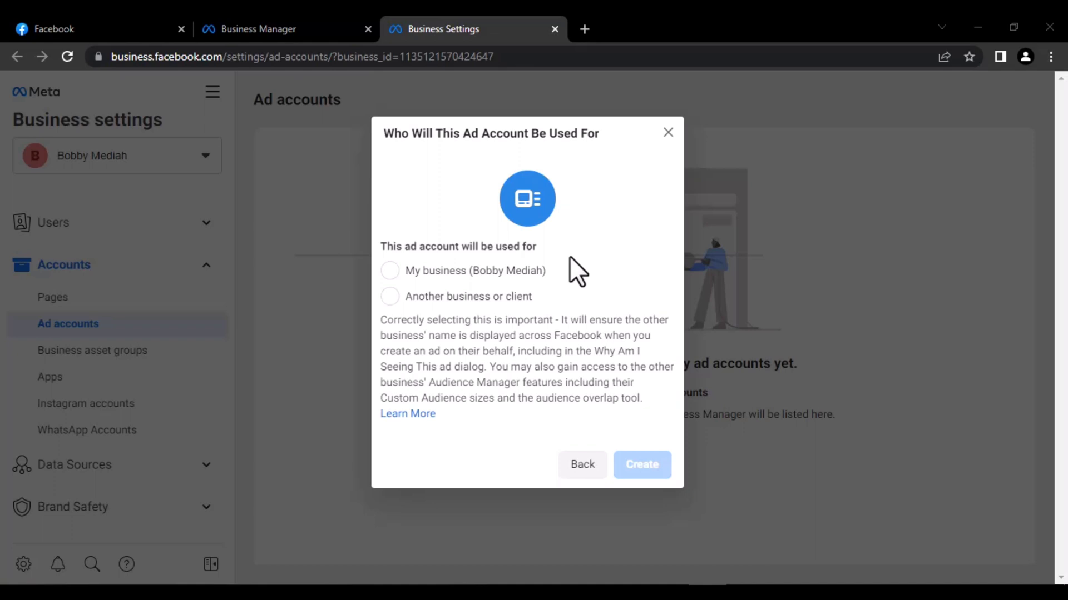
# - Set the ad account to be used for 'My business (Bobby Mediah)' and create it
pyautogui.click(471, 296)
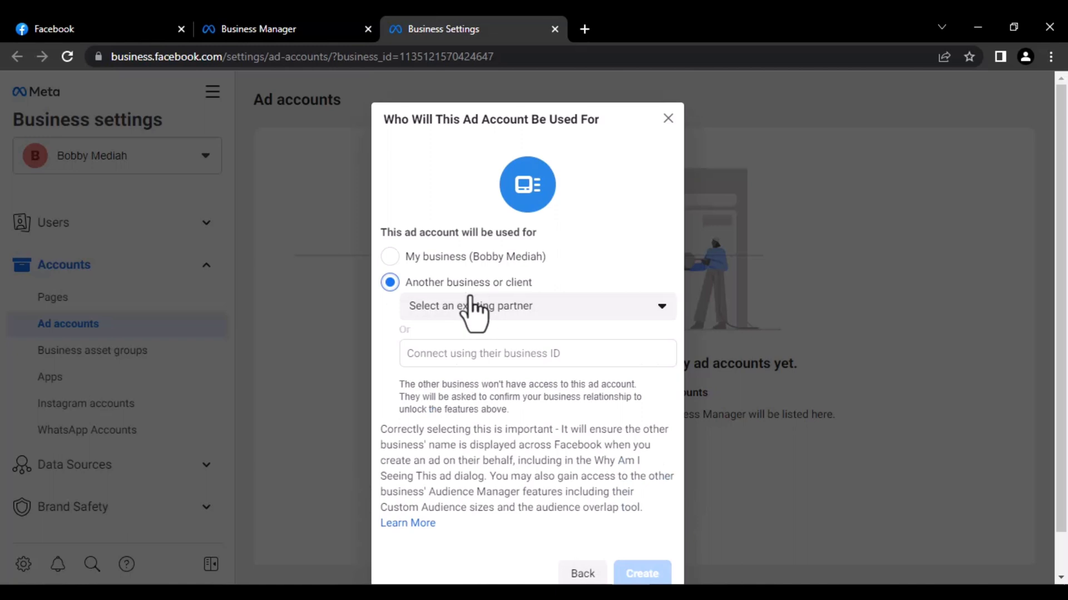
pyautogui.click(431, 259)
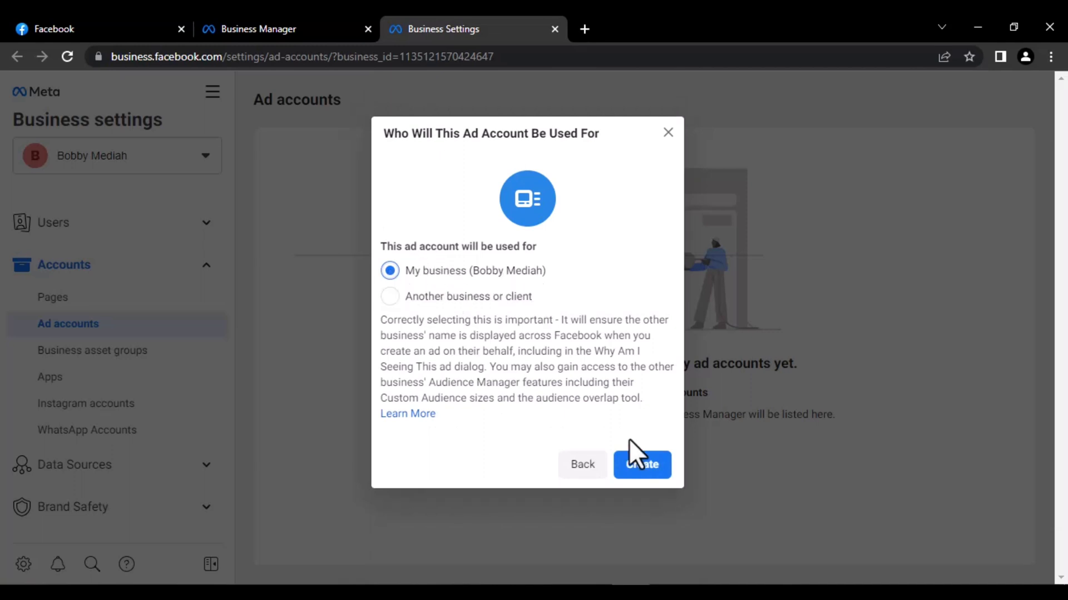
pyautogui.click(645, 470)
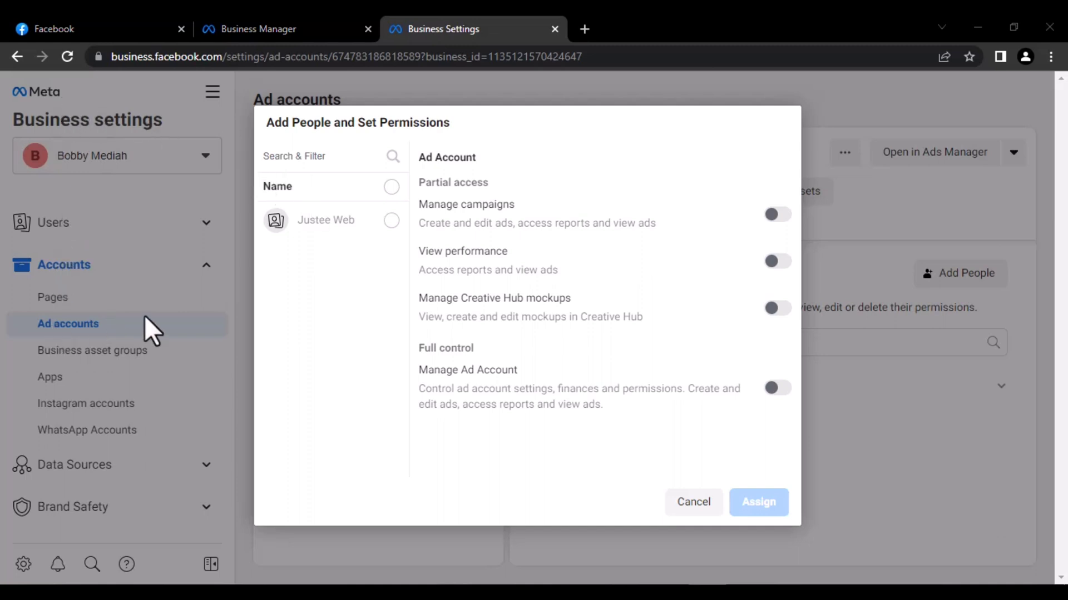
# - Select the listed person and assign them Manage Ad Account full control
pyautogui.click(390, 193)
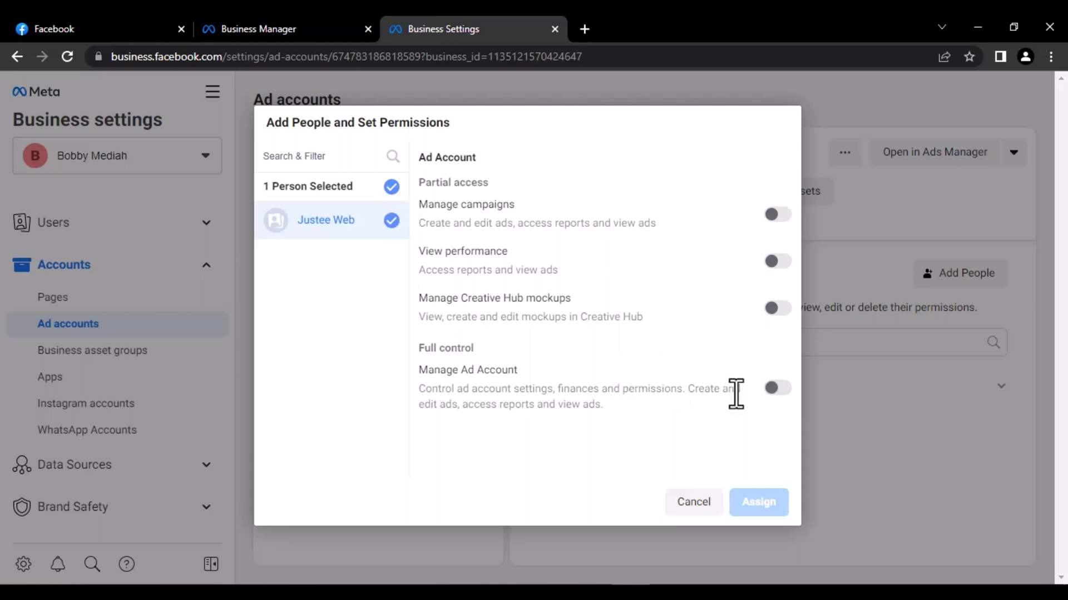
pyautogui.click(777, 389)
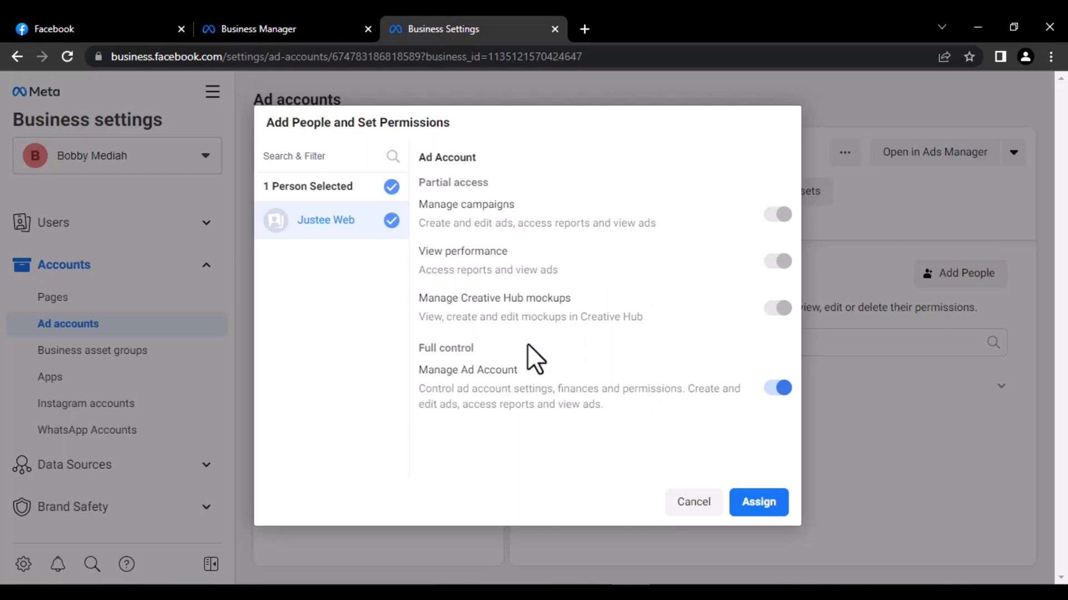
pyautogui.click(745, 503)
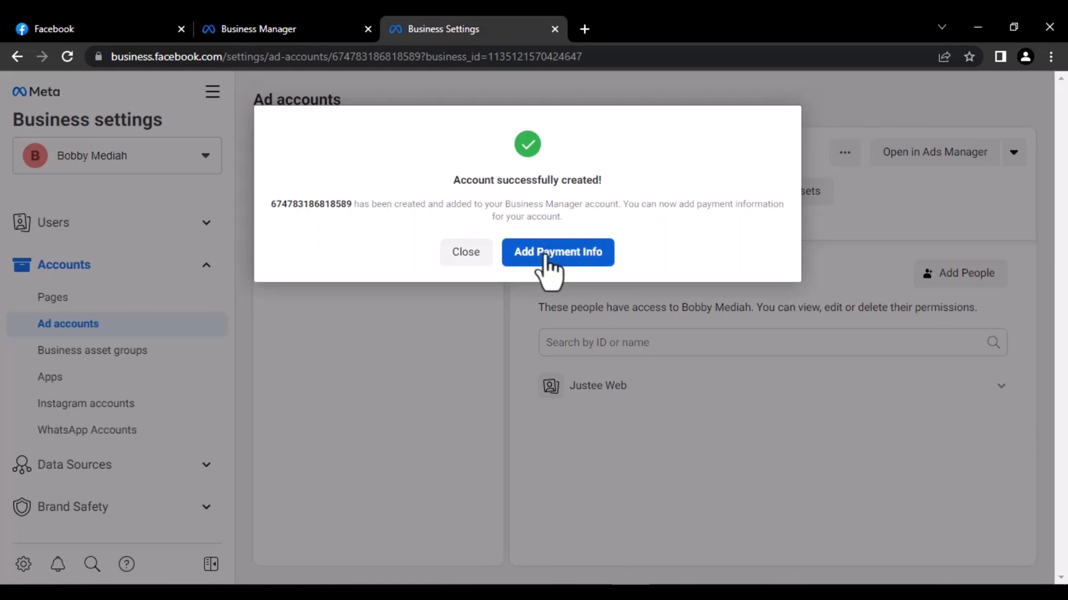
# - Close the success dialog and exit without adding payment information
pyautogui.click(466, 259)
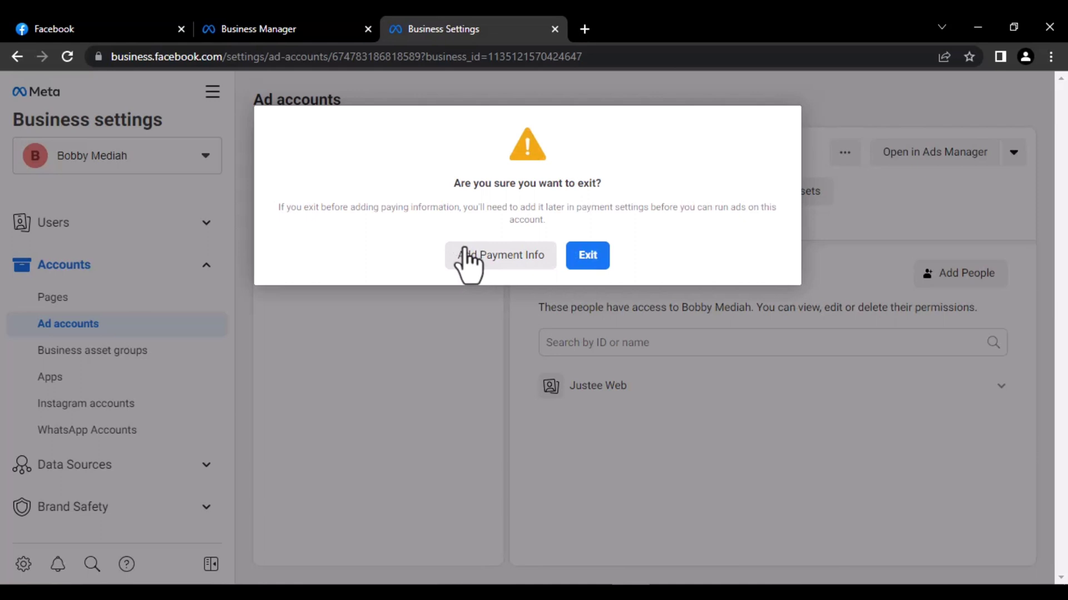
pyautogui.click(588, 255)
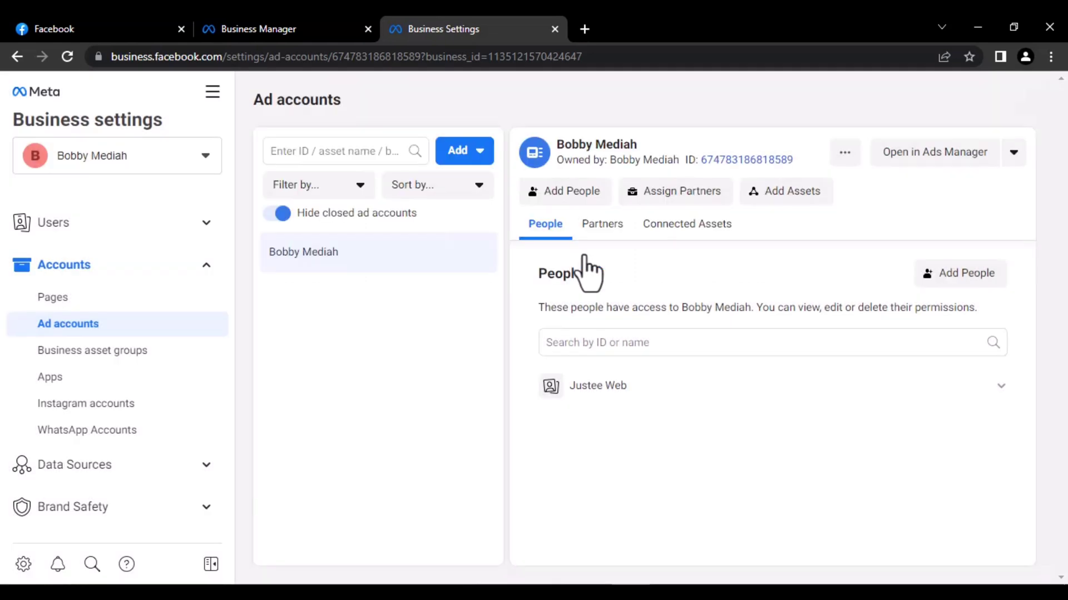